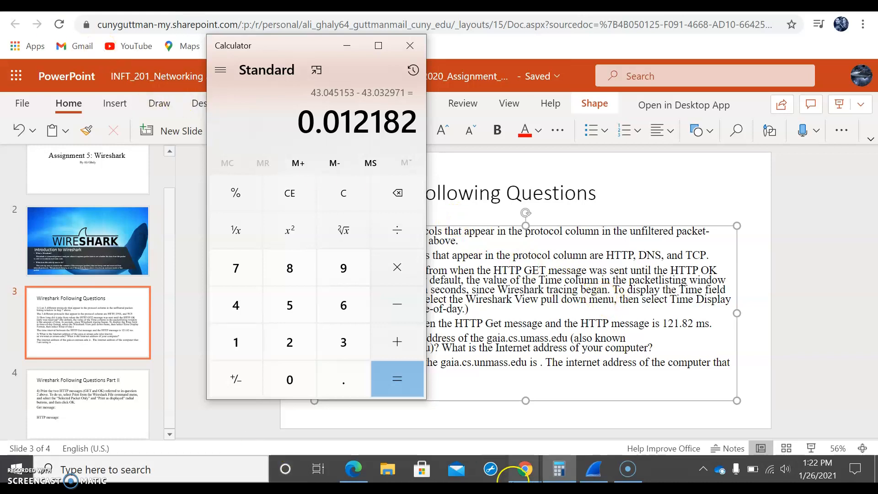
# Switch to Wireshark and examine the source and destination addresses of the filtered HTTP packets
pyautogui.click(596, 476)
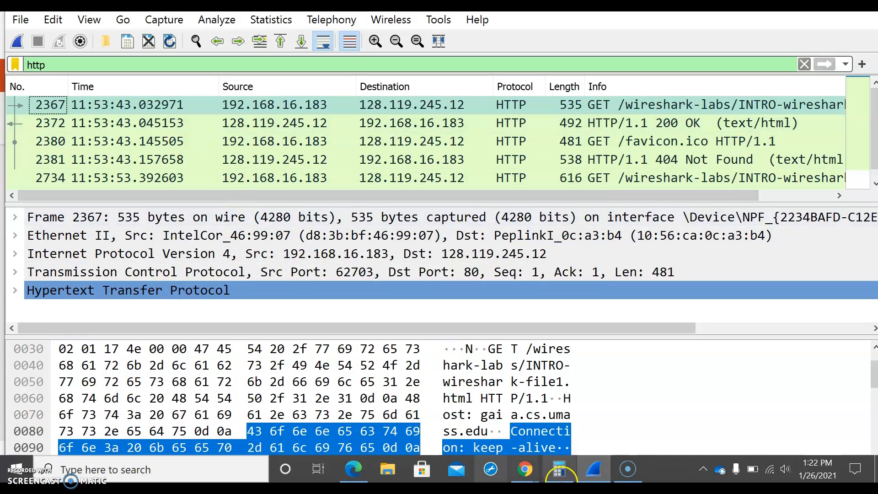
pyautogui.moveTo(525, 471)
pyautogui.click(434, 389)
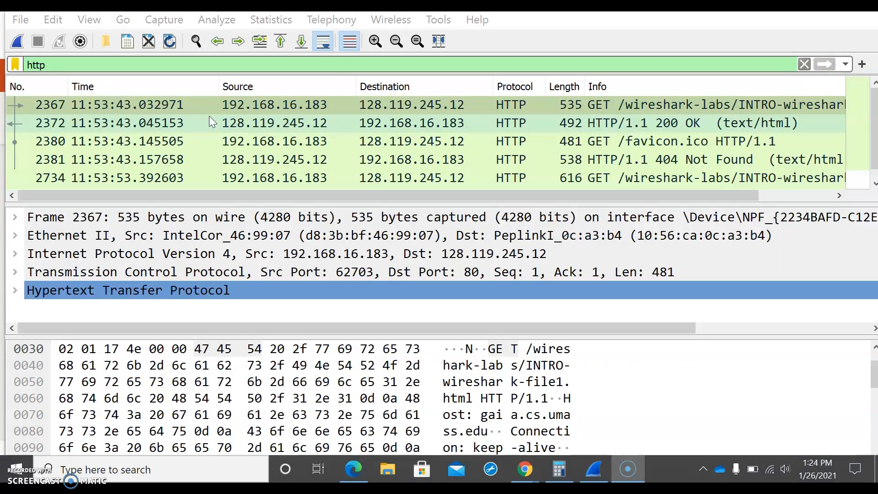
pyautogui.click(247, 106)
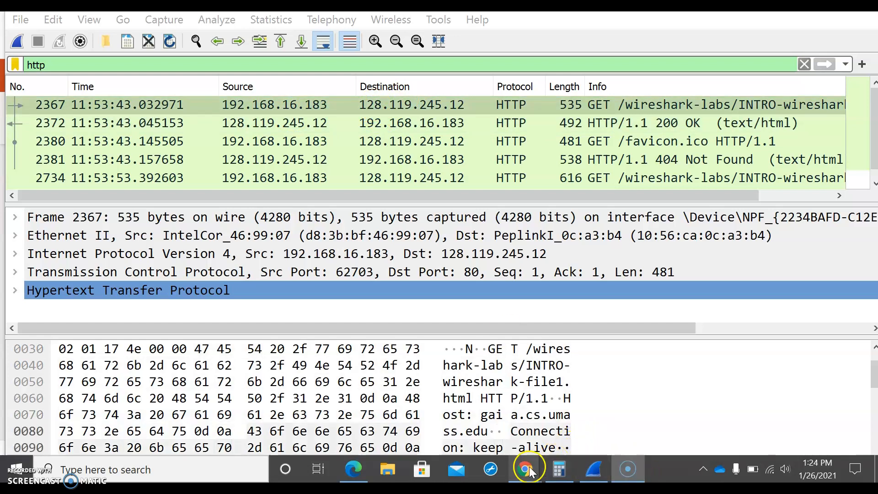
# Check the HTTP GET packet's destination address in Wireshark and begin the gaia address in the slide's question 3 answer with "128."
pyautogui.moveTo(525, 473)
pyautogui.moveTo(507, 442)
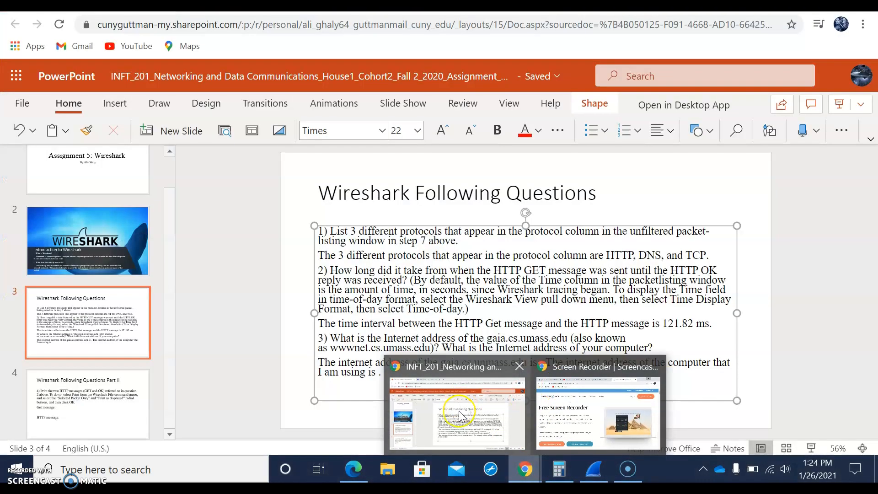
pyautogui.click(459, 411)
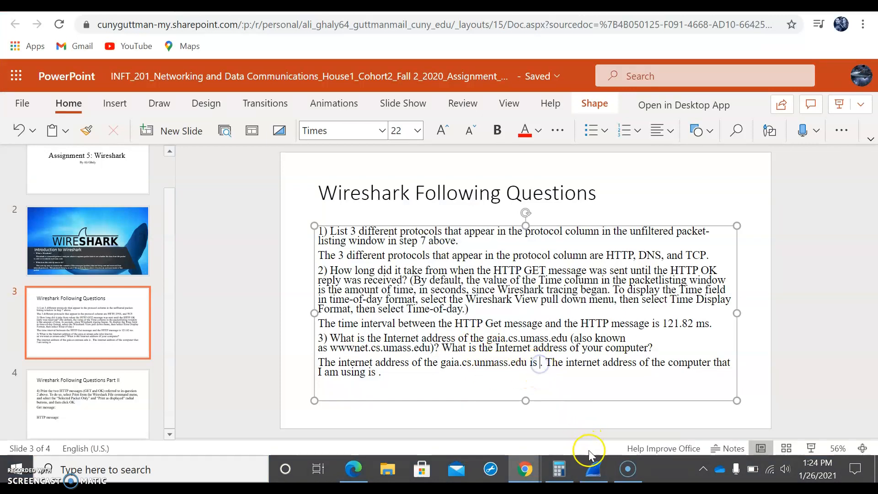
pyautogui.moveTo(594, 470)
pyautogui.click(592, 405)
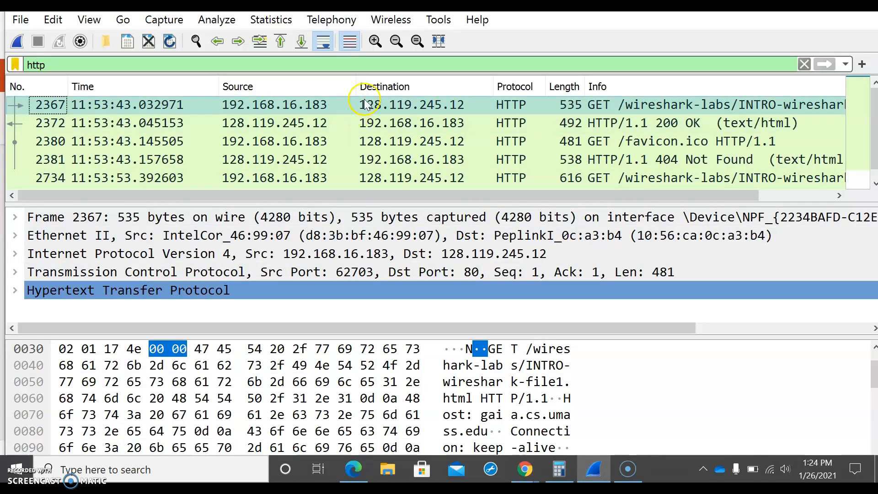
pyautogui.moveTo(364, 104); pyautogui.dragTo(366, 104)
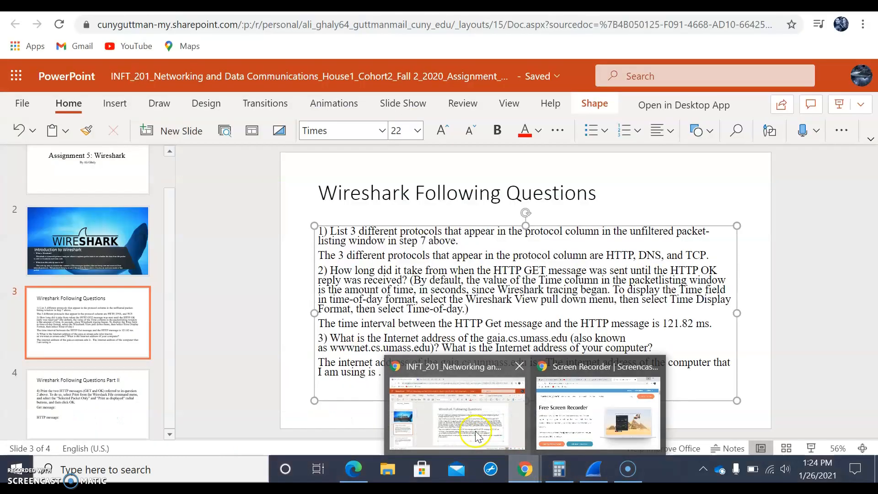
pyautogui.click(475, 428)
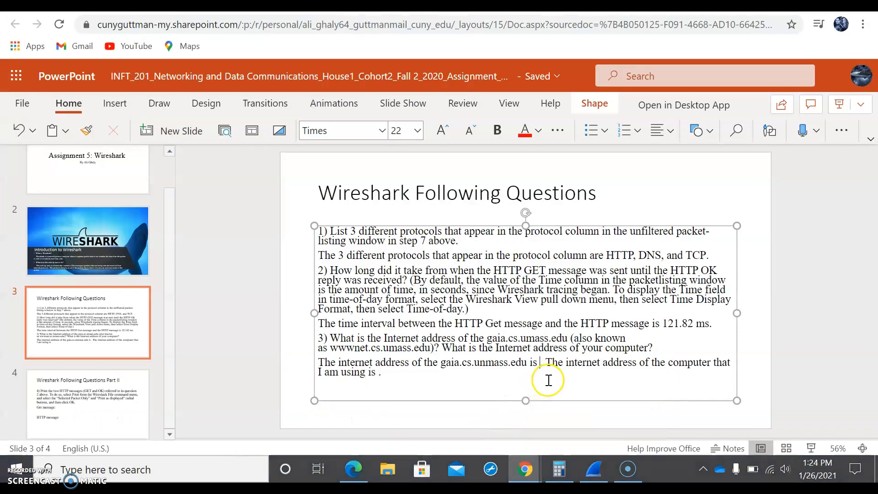
pyautogui.write('12')
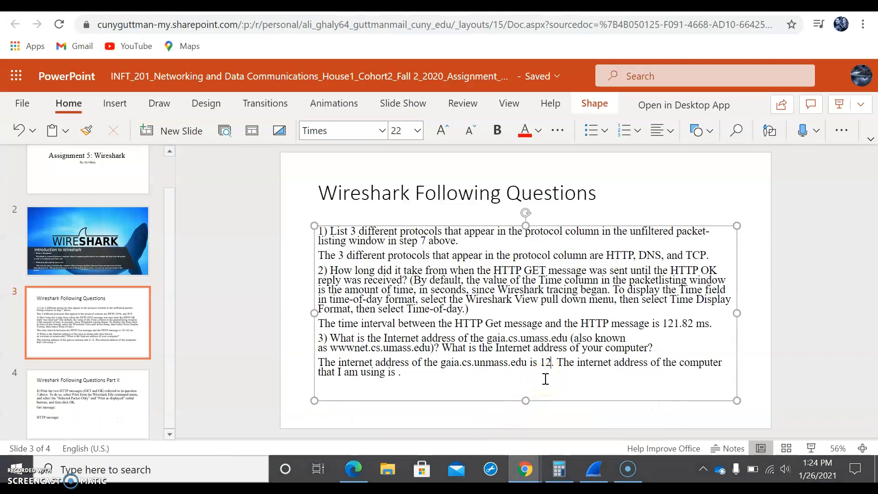
pyautogui.write('8.')
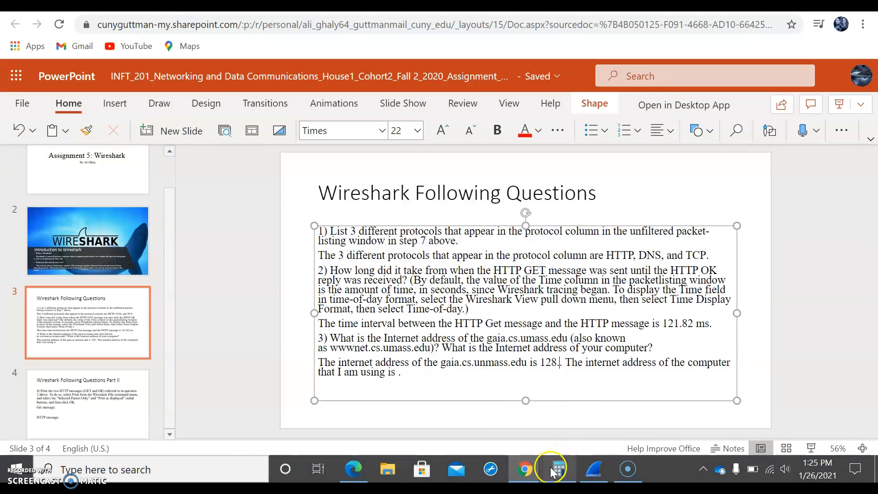
# Switch to Wireshark, shrink its window and reposition it low over the slide so the answer text stays accessible
pyautogui.moveTo(526, 469)
pyautogui.click(597, 467)
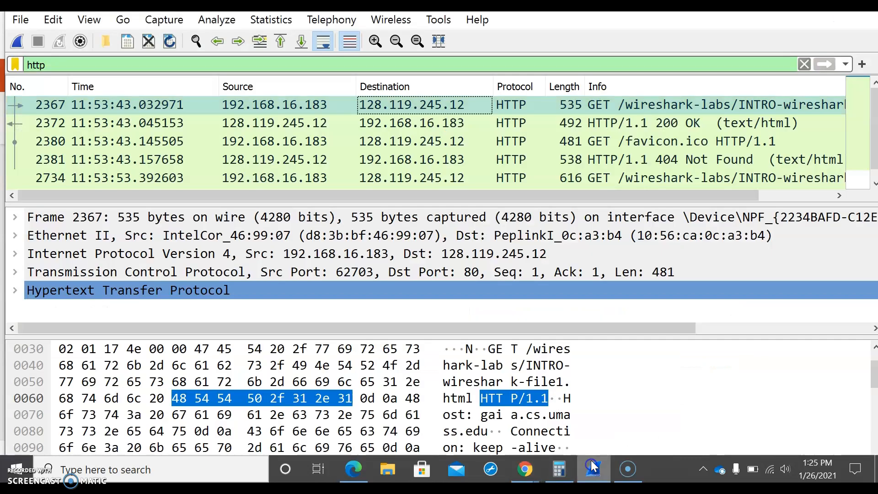
pyautogui.moveTo(735, 14); pyautogui.dragTo(762, 295)
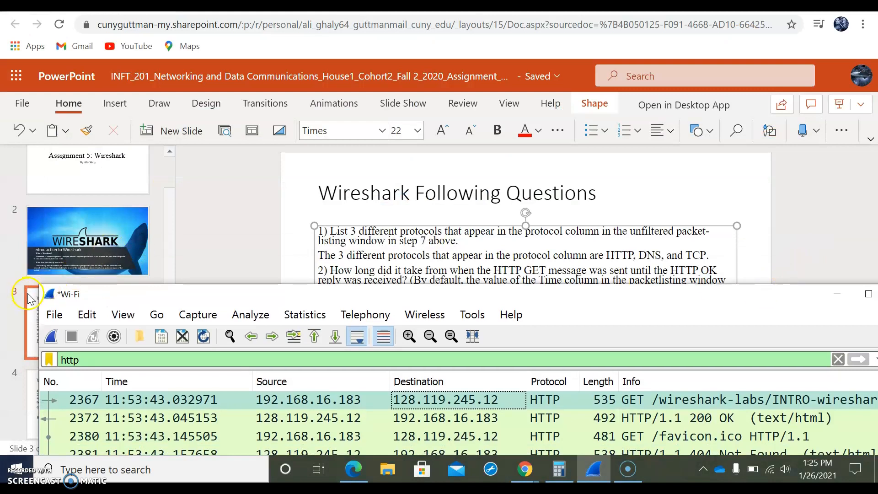
pyautogui.moveTo(46, 284); pyautogui.dragTo(151, 223)
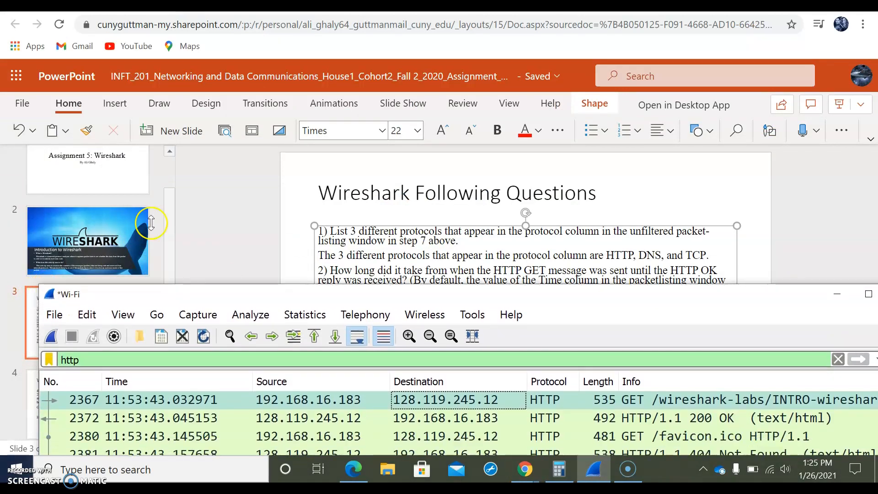
pyautogui.moveTo(39, 285); pyautogui.dragTo(302, 275)
pyautogui.moveTo(366, 300); pyautogui.dragTo(92, 66)
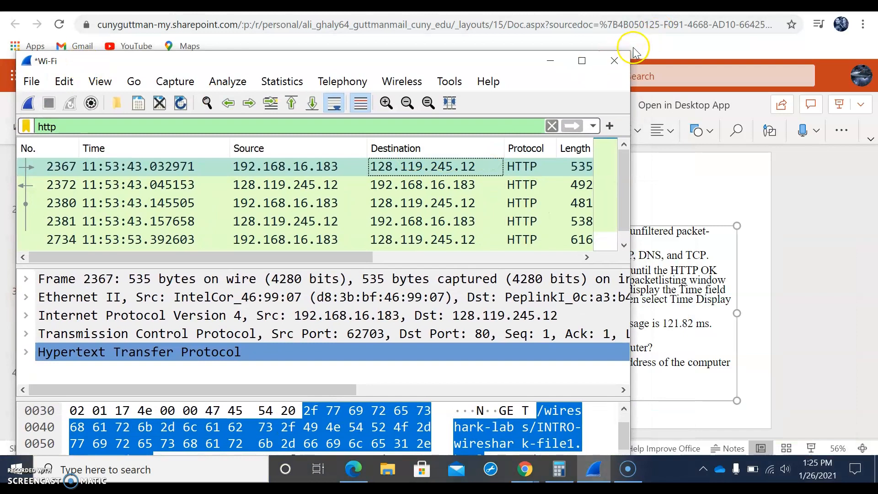
pyautogui.moveTo(630, 51); pyautogui.dragTo(484, 230)
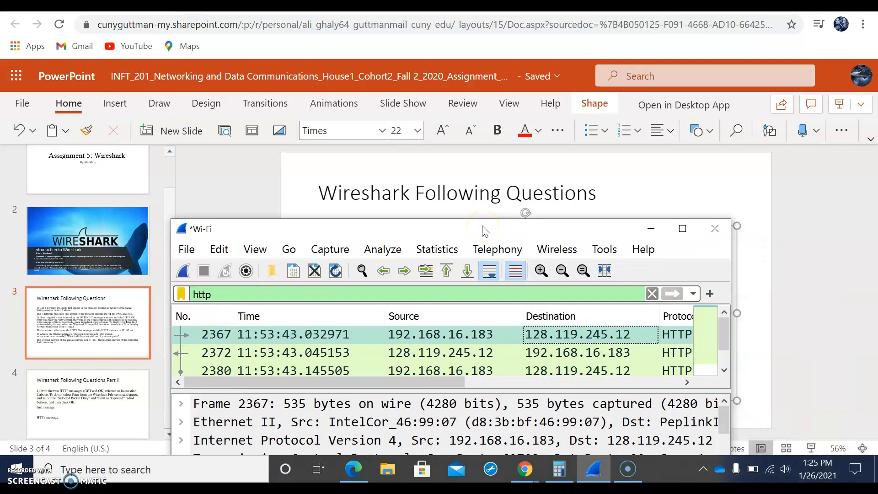
pyautogui.moveTo(484, 234); pyautogui.dragTo(489, 401)
# Complete the gaia address in the slide's question 3 answer as 128.119.245.12, consulting the Wireshark capture
pyautogui.click(558, 364)
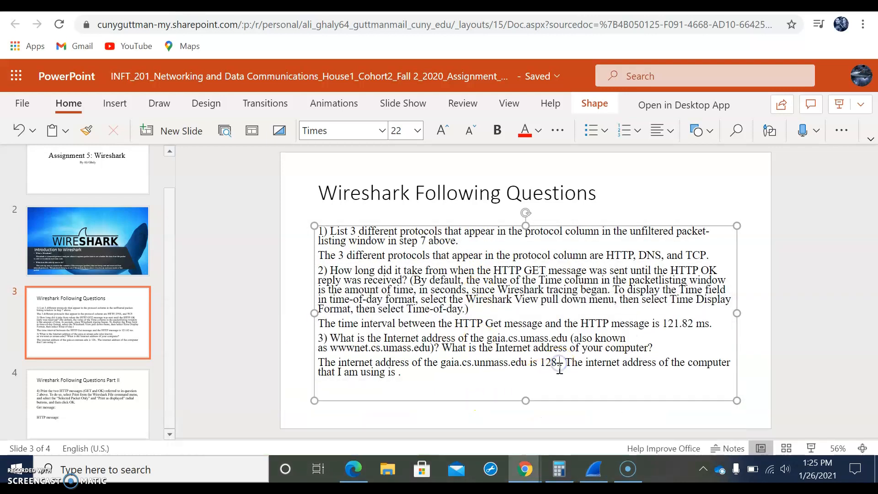
pyautogui.write('.11')
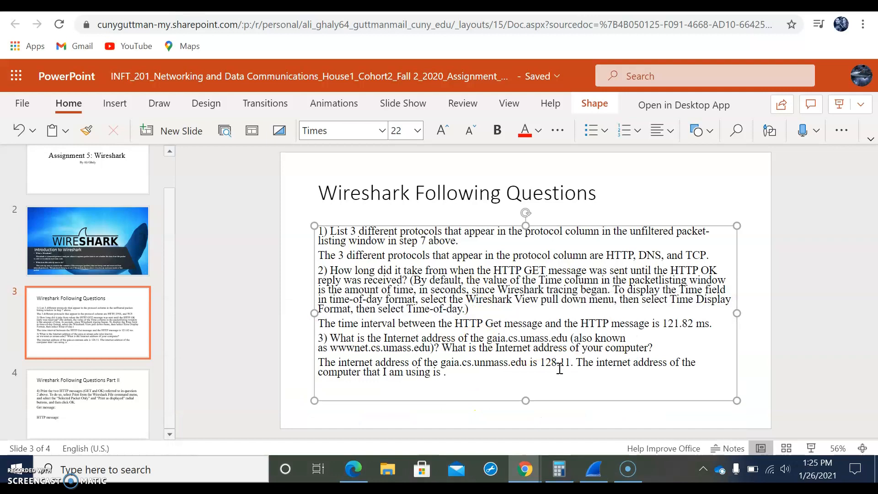
pyautogui.write('9')
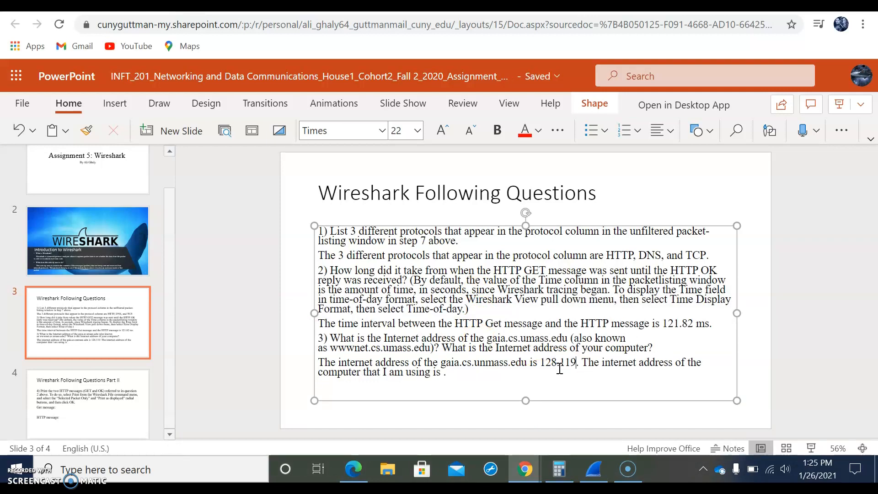
pyautogui.write('.245.')
pyautogui.click(554, 476)
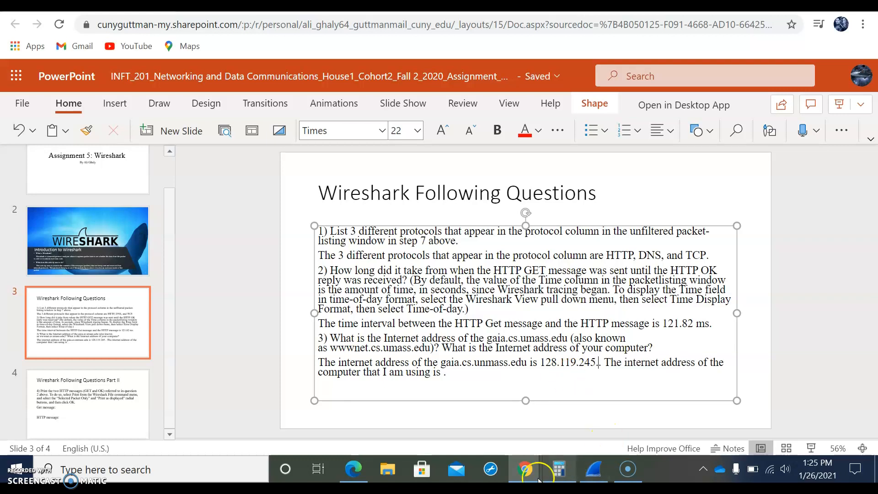
pyautogui.click(594, 468)
pyautogui.moveTo(436, 403); pyautogui.dragTo(412, 438)
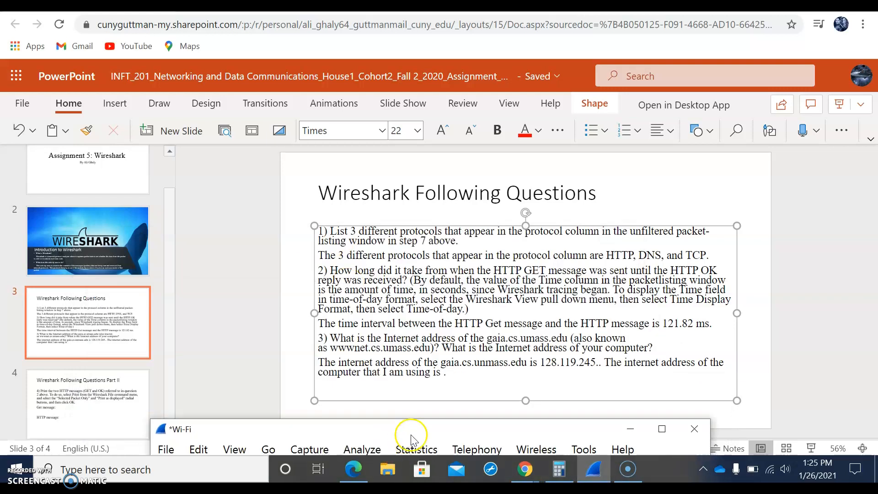
pyautogui.click(597, 360)
pyautogui.write('12.')
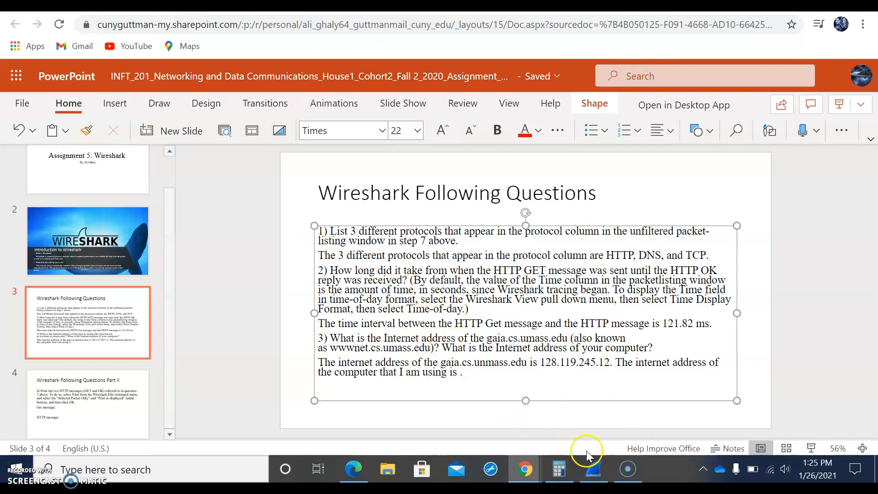
# Look up the GET packet's source address in Wireshark and enter 192.168.16.183 as the computer's address in the question 3 answer
pyautogui.click(600, 458)
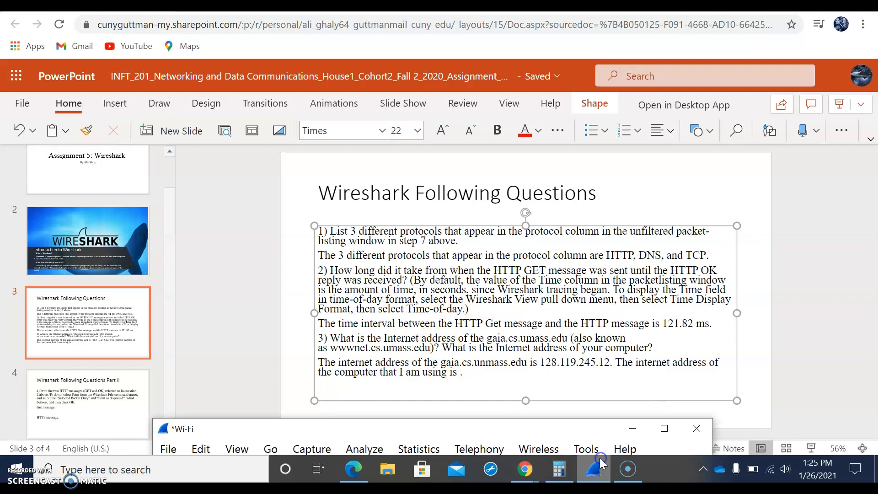
pyautogui.moveTo(521, 427); pyautogui.dragTo(542, 174)
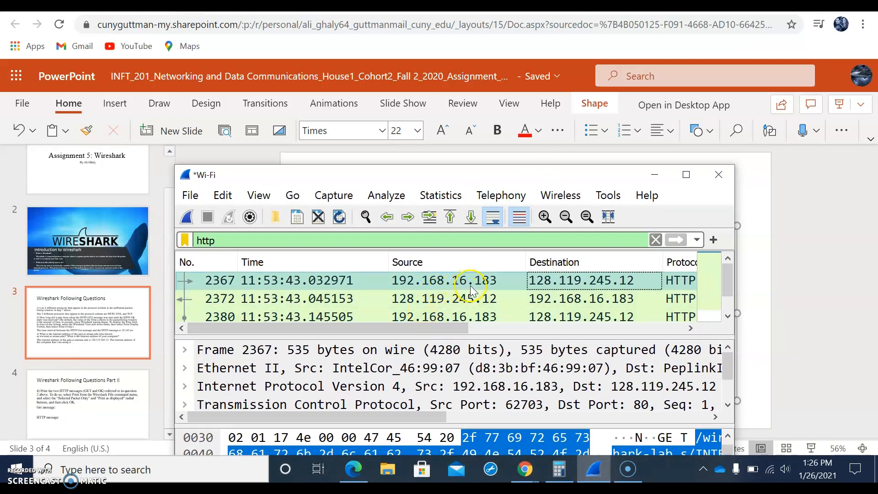
pyautogui.moveTo(378, 183); pyautogui.dragTo(512, 427)
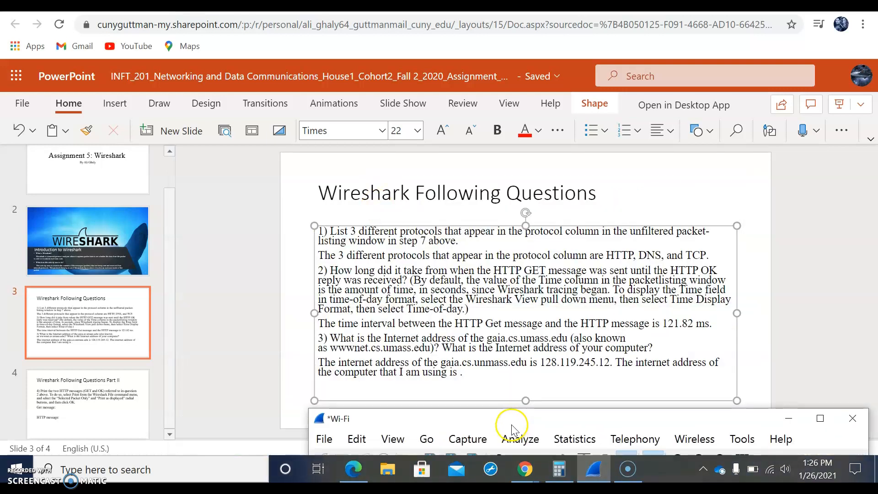
pyautogui.click(464, 377)
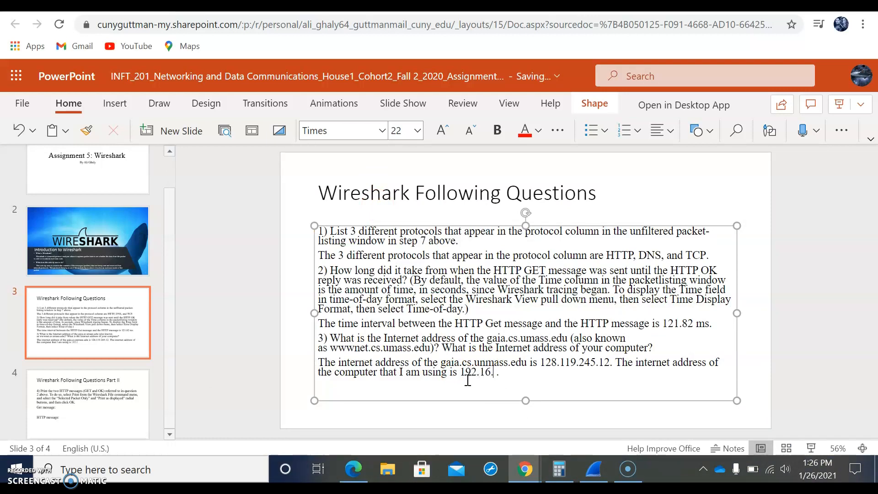
pyautogui.click(596, 471)
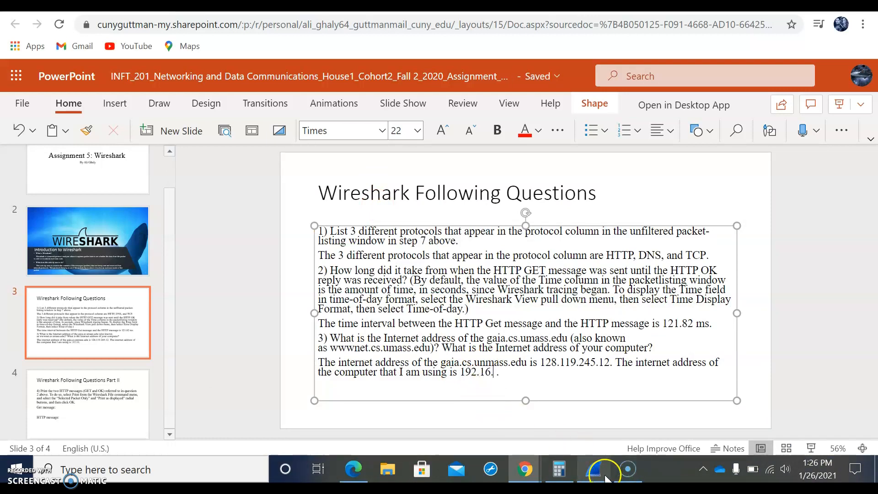
pyautogui.moveTo(475, 418); pyautogui.dragTo(432, 391)
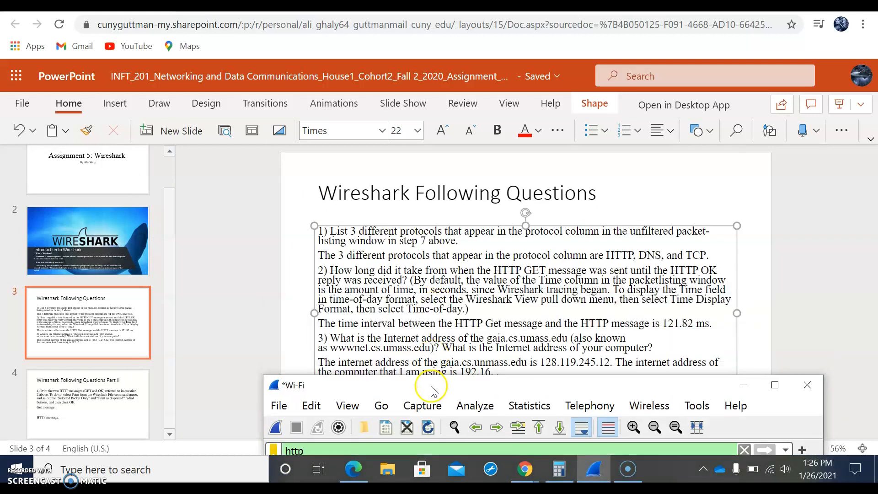
pyautogui.click(492, 372)
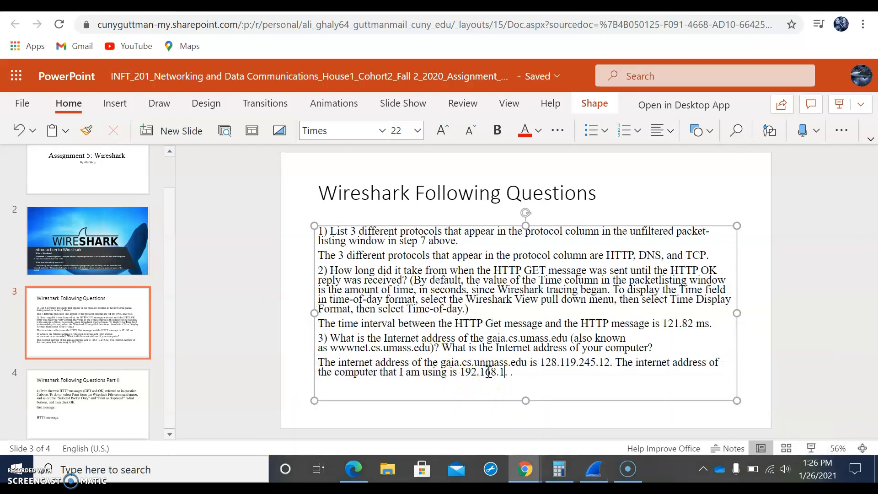
pyautogui.click(593, 469)
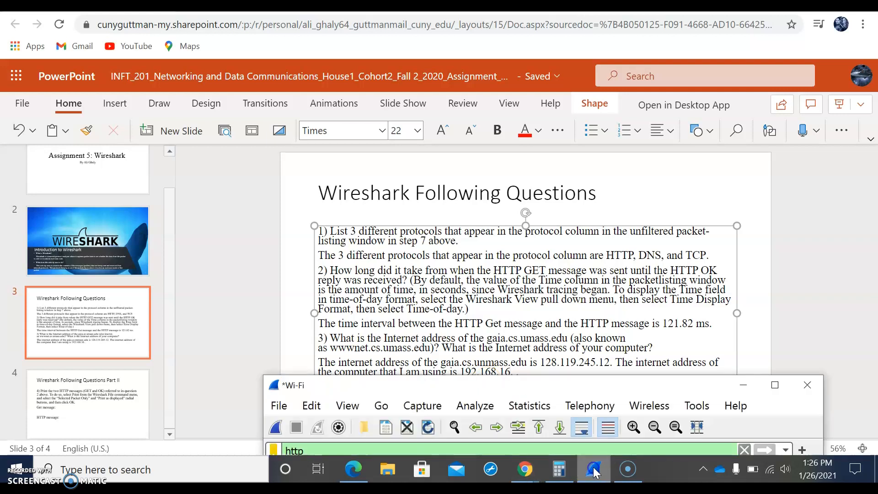
pyautogui.moveTo(516, 385); pyautogui.dragTo(512, 409)
pyautogui.click(514, 374)
pyautogui.write('183')
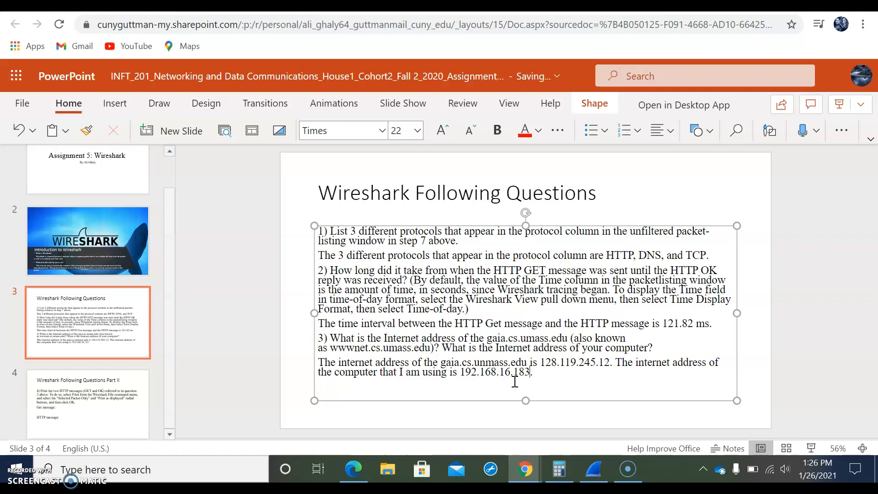
pyautogui.click(464, 352)
pyautogui.click(402, 267)
pyautogui.click(395, 264)
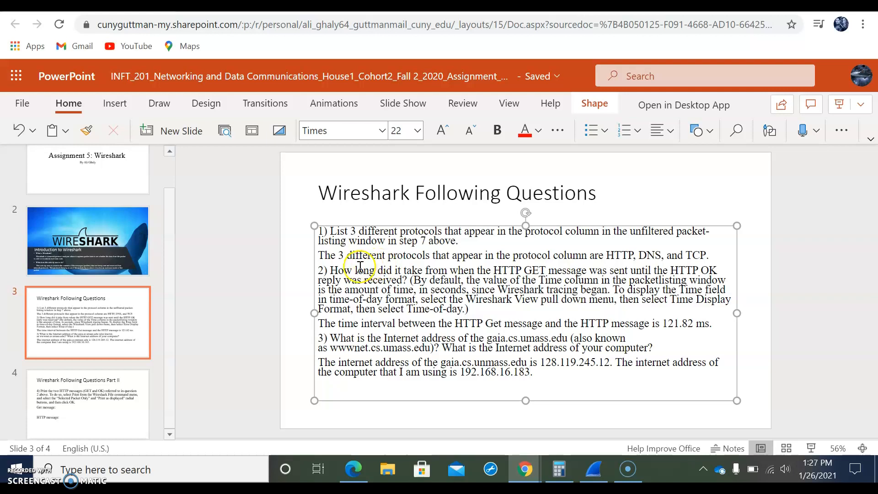
pyautogui.click(171, 292)
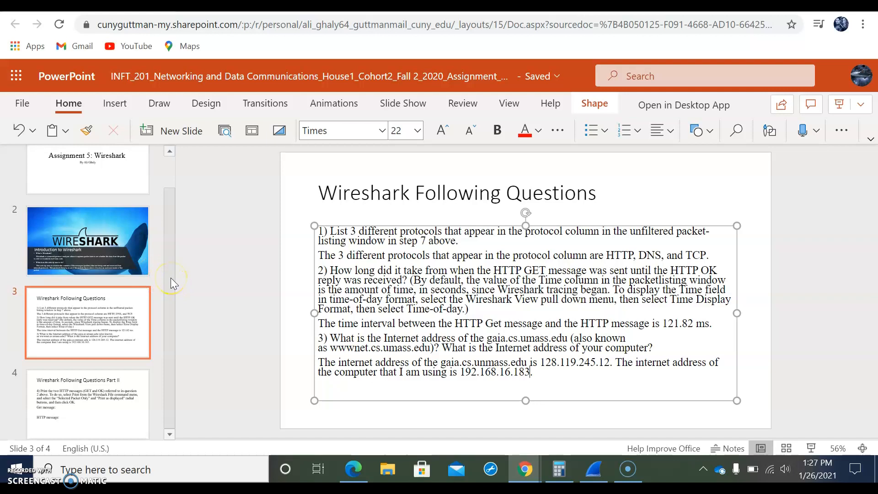
pyautogui.click(122, 392)
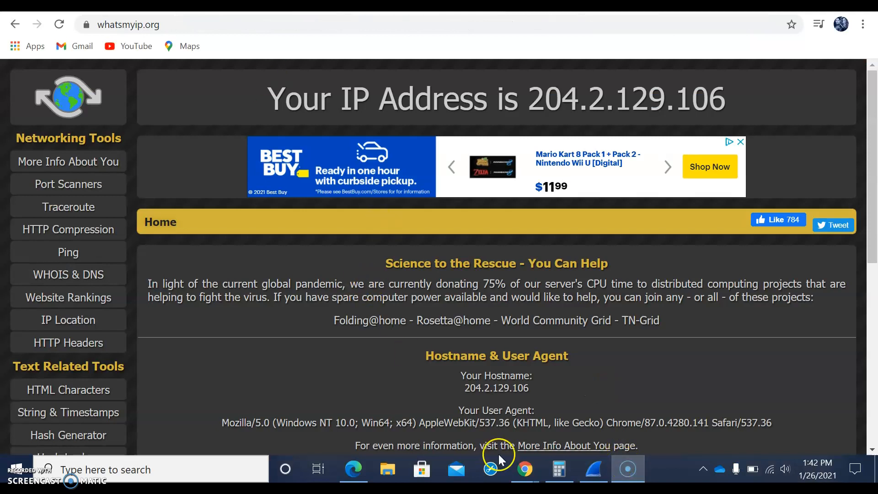
# Bring the Wireshark capture over the whatsmyip.org page and compare its source address with the public IP address shown there
pyautogui.click(591, 476)
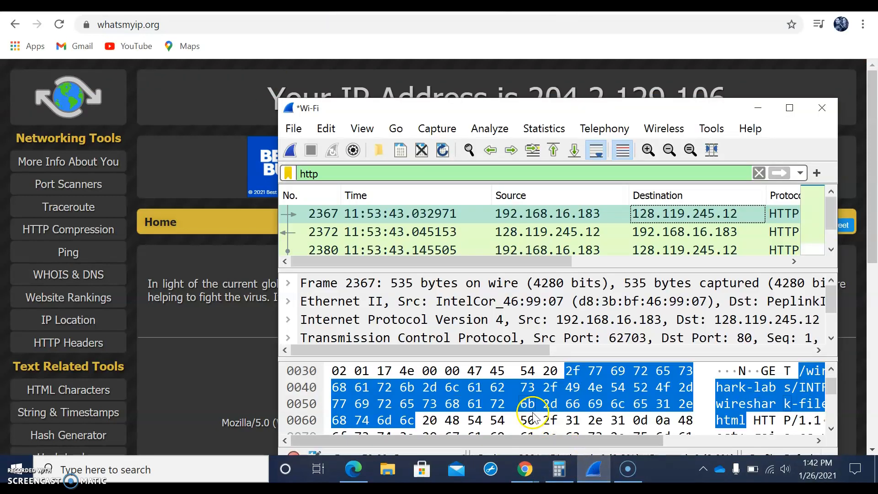
pyautogui.click(476, 420)
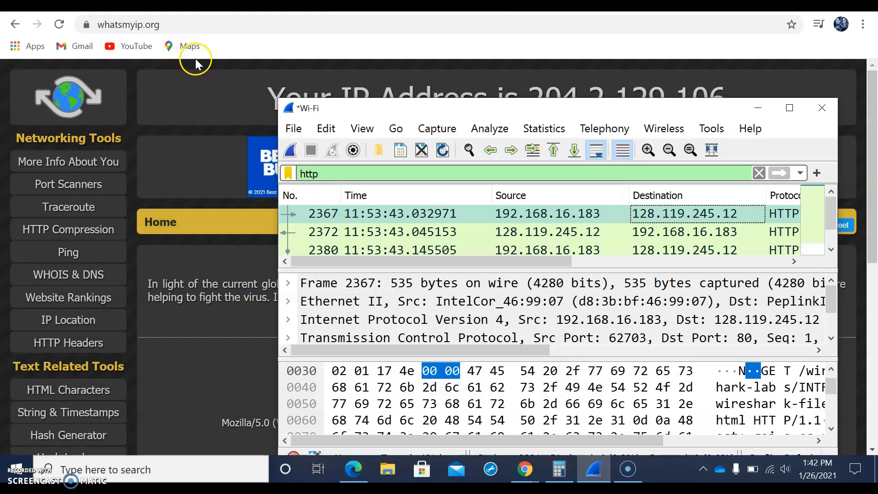
# Move the Wireshark window clear of the public IP address for comparison, reposition it over the page and maximize it
pyautogui.moveTo(400, 110); pyautogui.dragTo(423, 257)
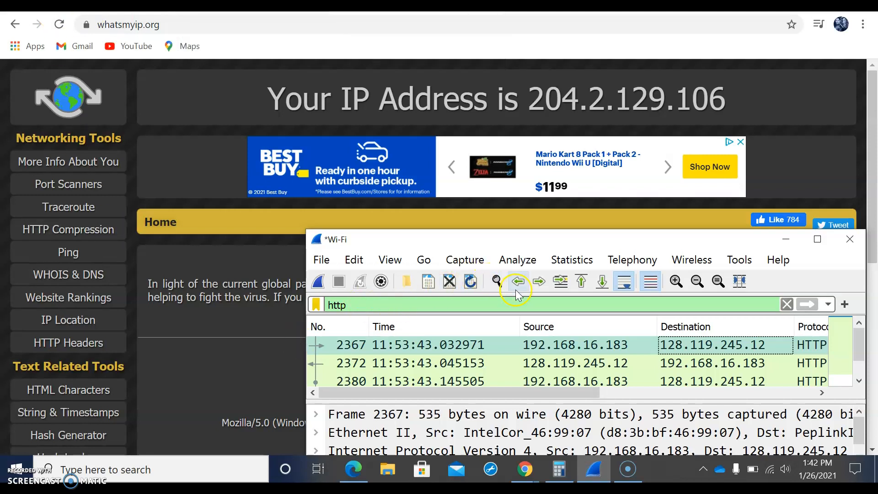
pyautogui.moveTo(577, 236); pyautogui.dragTo(503, 112)
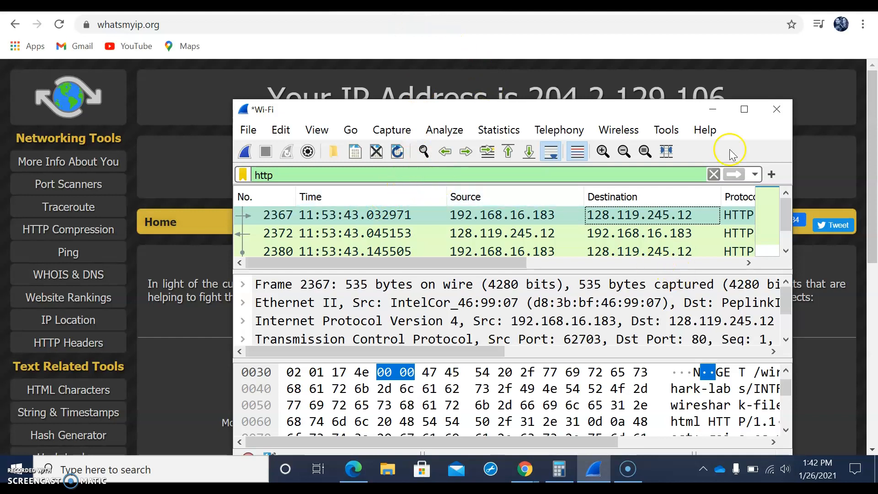
pyautogui.click(745, 110)
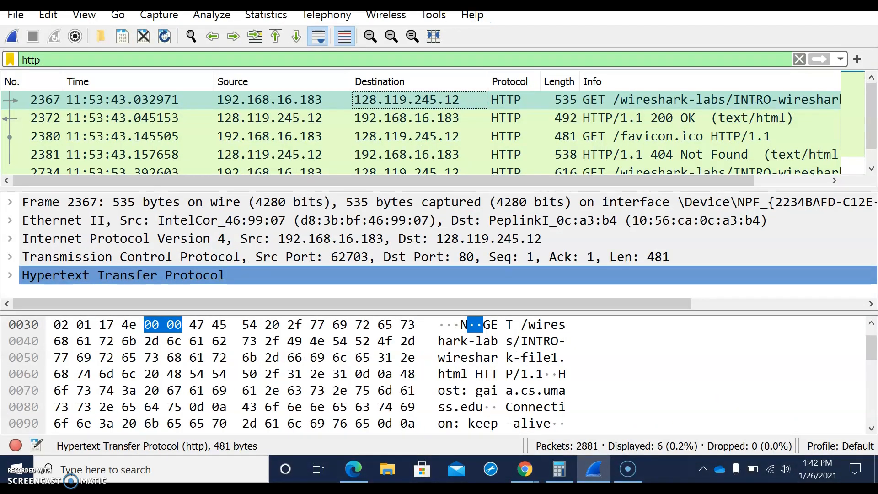
# Switch back to the browser and bring up the PowerPoint slide with question 4 on printing the GET and OK messages
pyautogui.moveTo(525, 469)
pyautogui.click(492, 399)
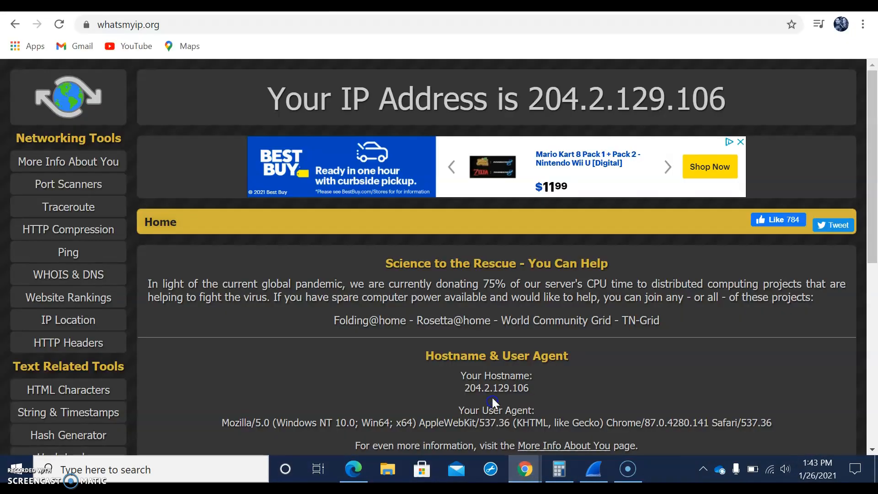
pyautogui.click(91, 5)
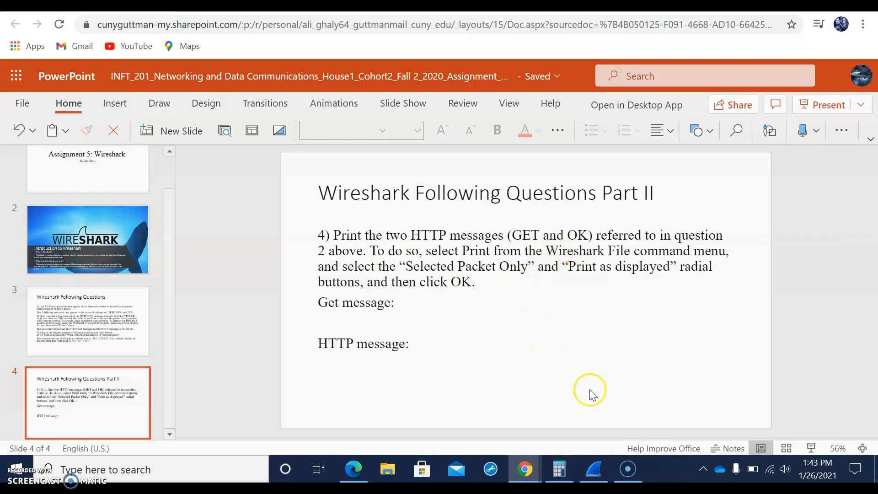
# In Wireshark, select the GET packet 2367 and set up printing for selected packets only
pyautogui.moveTo(631, 472)
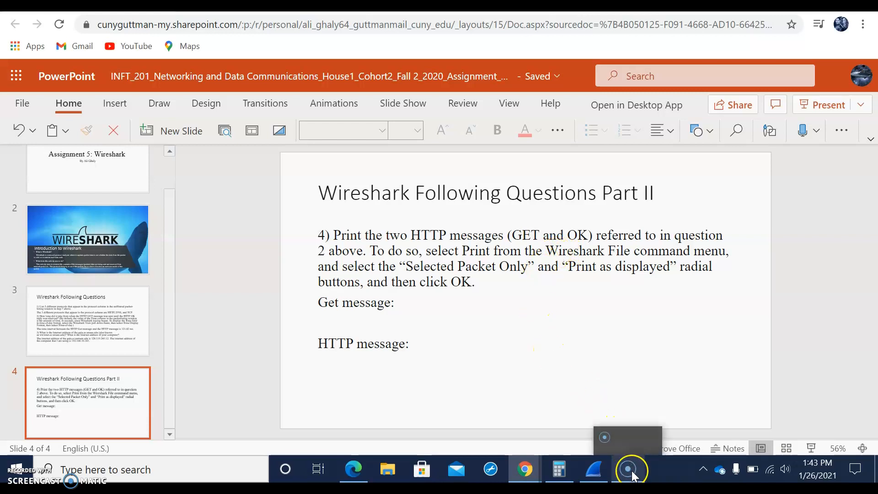
pyautogui.click(594, 468)
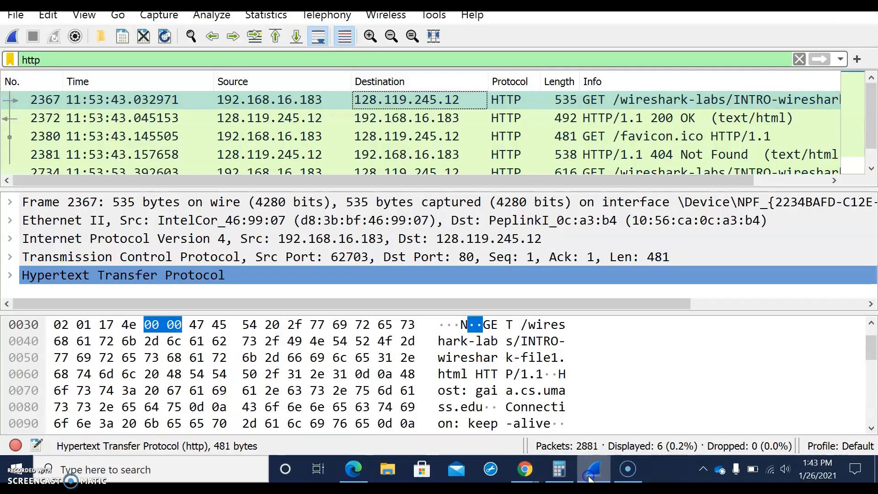
pyautogui.click(271, 100)
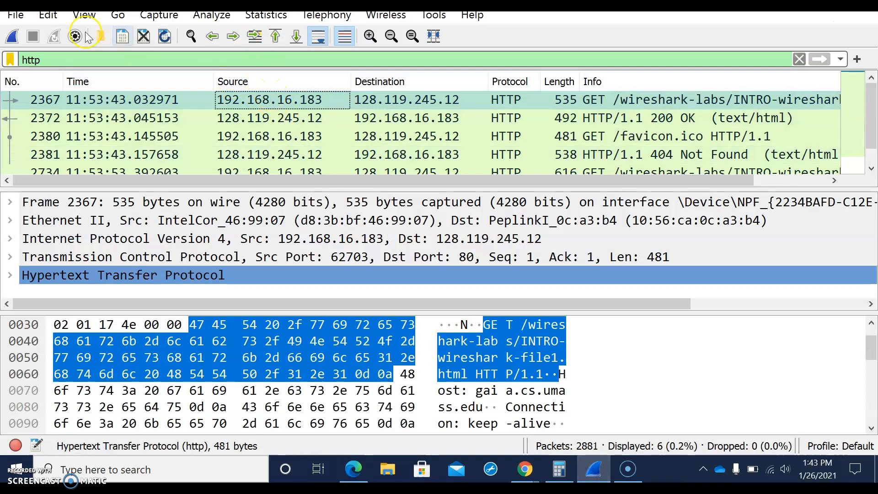
pyautogui.click(16, 15)
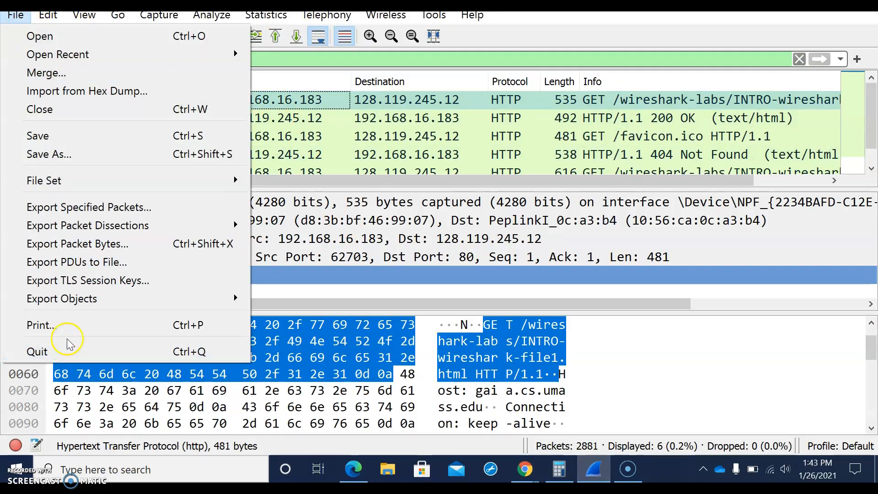
pyautogui.click(67, 325)
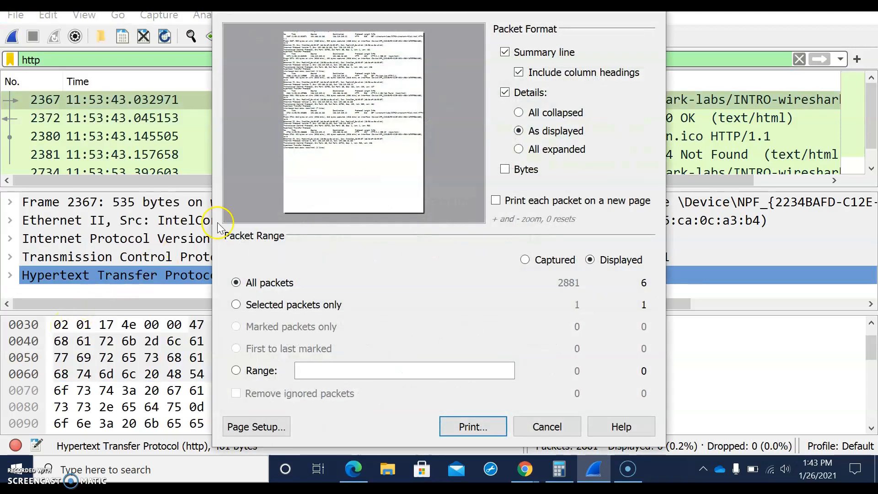
pyautogui.click(268, 191)
pyautogui.click(244, 306)
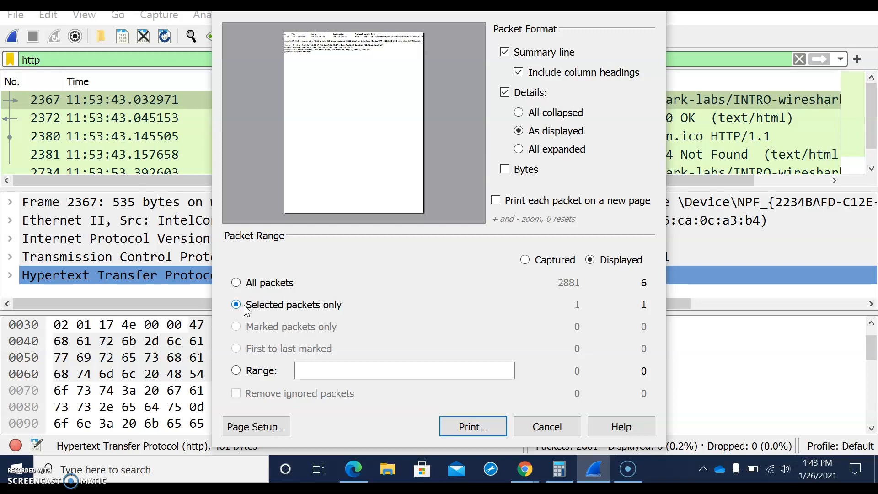
# Print the selected GET packet with Microsoft Print to PDF and save it as A2 in Documents
pyautogui.click(275, 351)
pyautogui.click(466, 428)
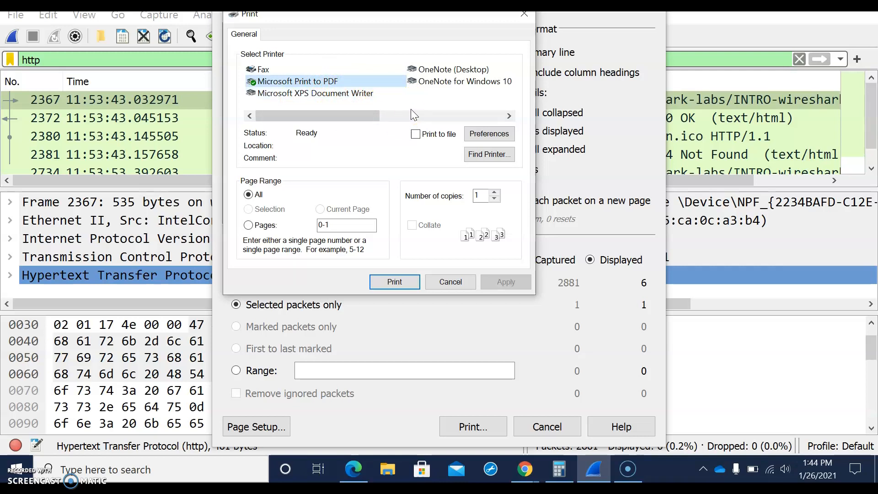
pyautogui.click(390, 285)
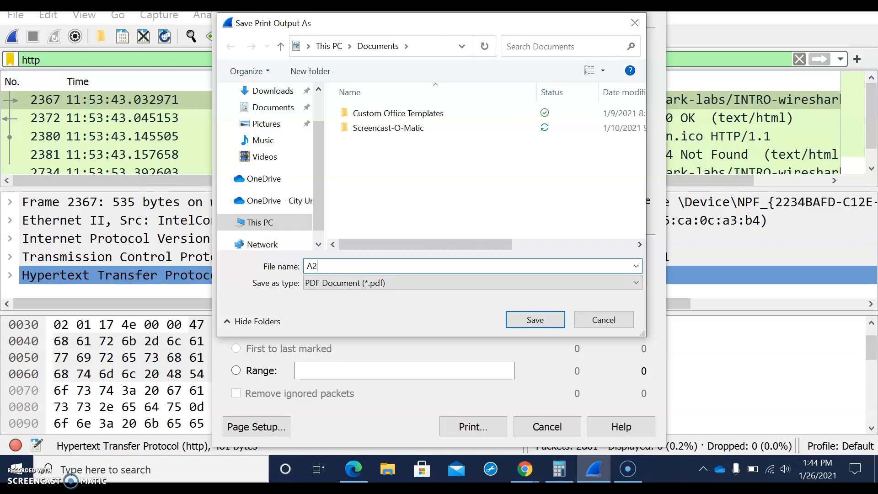
pyautogui.click(525, 317)
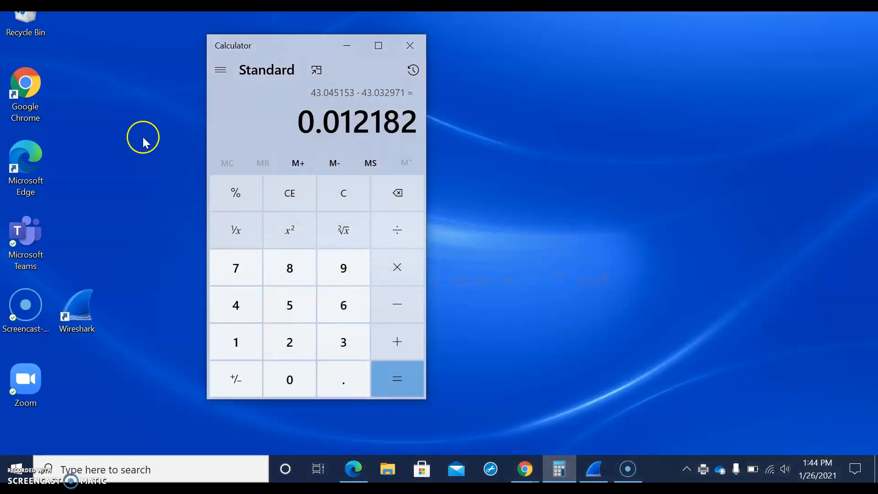
# Close the Calculator and open the A2 PDF from the recent files to review the printed GET packet
pyautogui.click(409, 50)
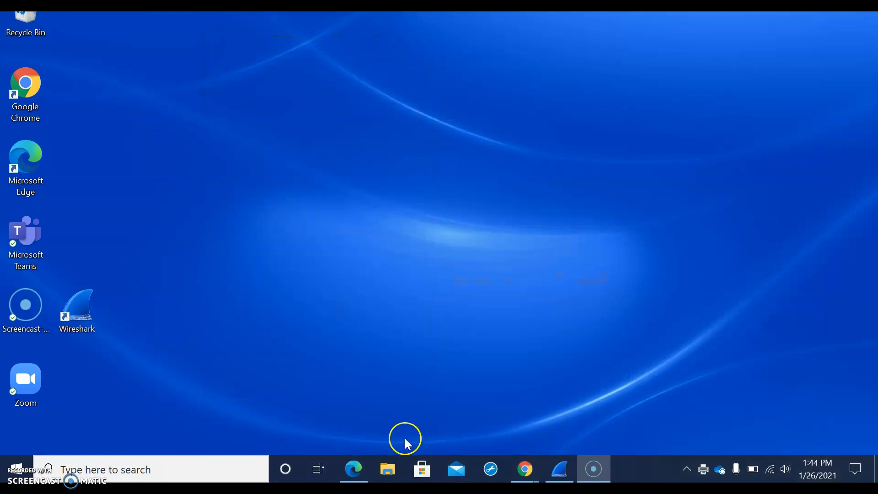
pyautogui.click(393, 469)
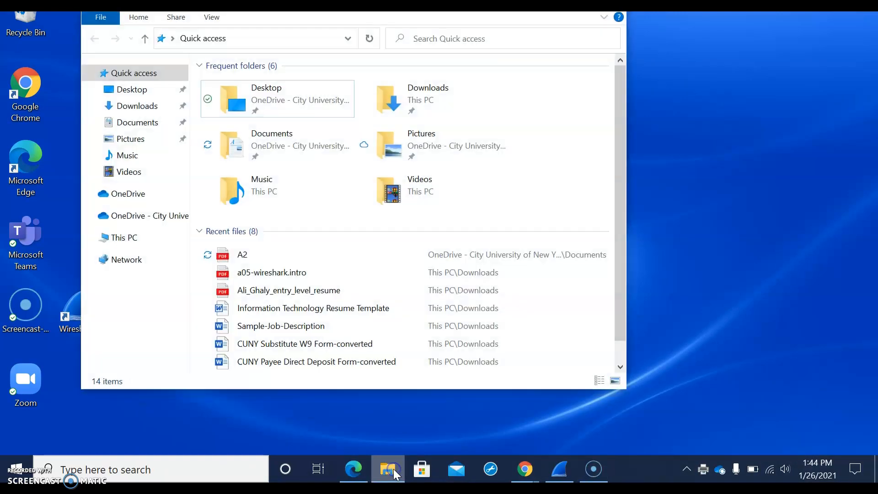
pyautogui.doubleClick(232, 254)
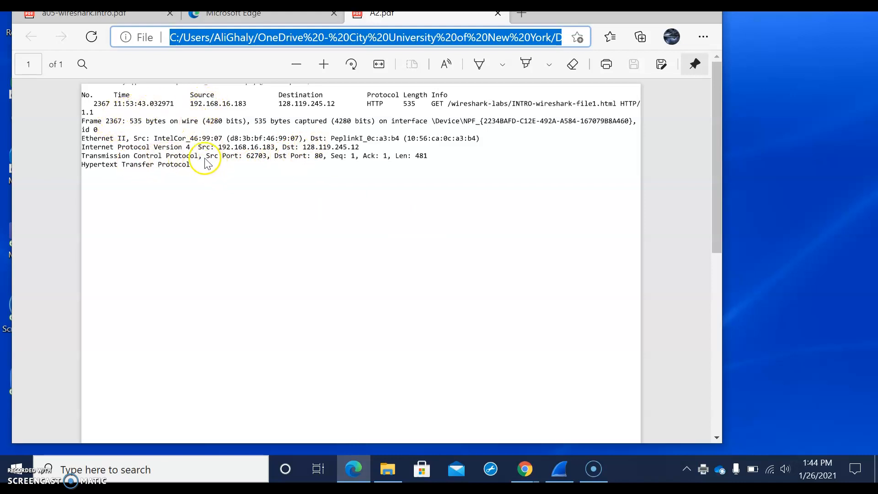
pyautogui.click(179, 167)
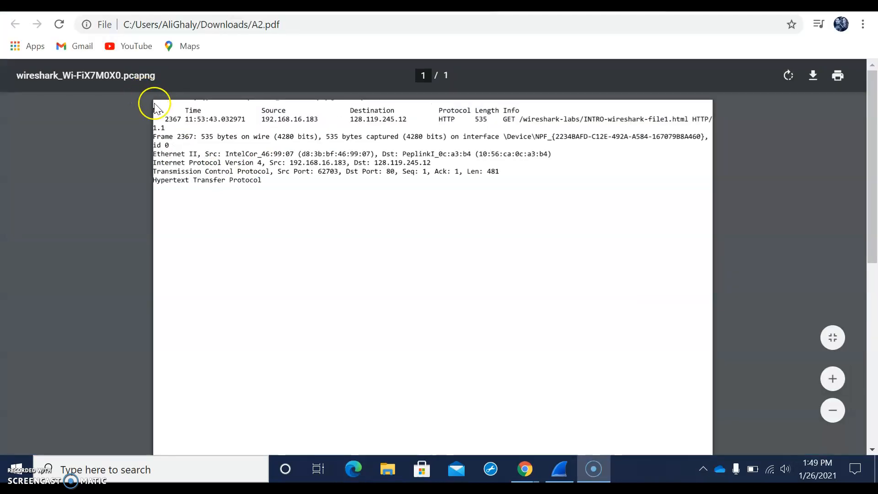
pyautogui.click(170, 156)
pyautogui.click(142, 182)
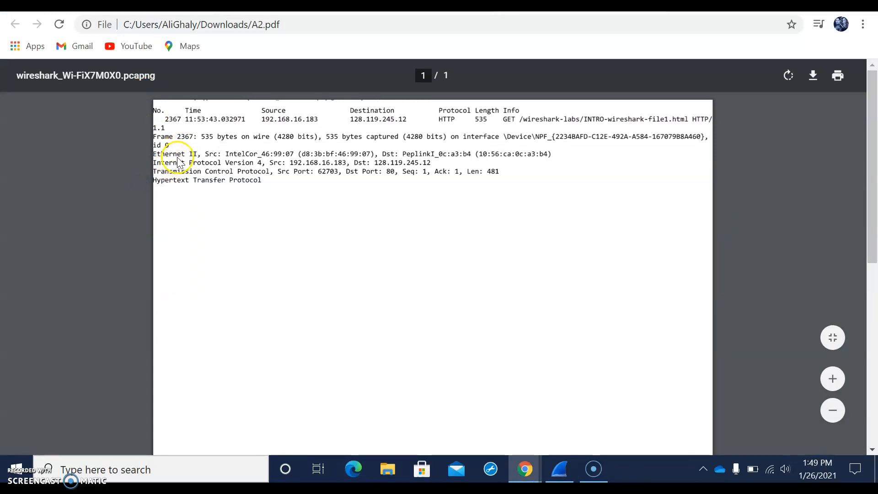
# Switch to Wireshark, select the HTTP 200 OK packet 2372 and set up printing for selected packets only
pyautogui.click(596, 477)
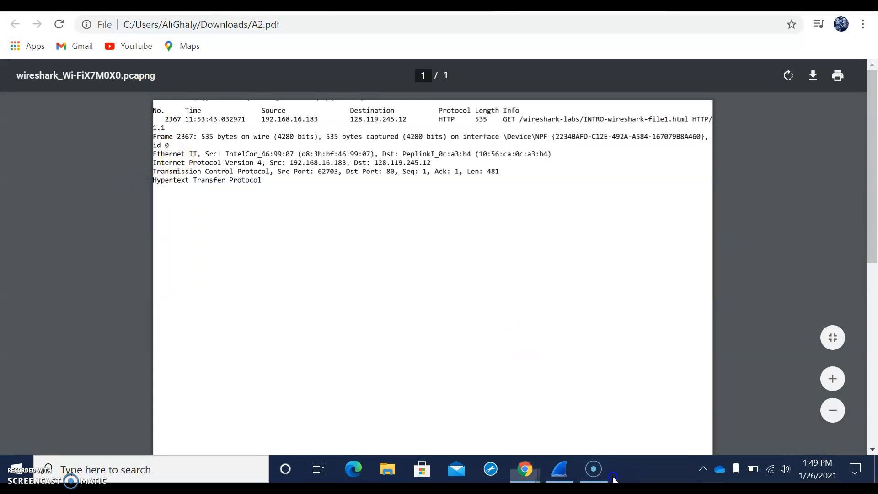
pyautogui.click(565, 472)
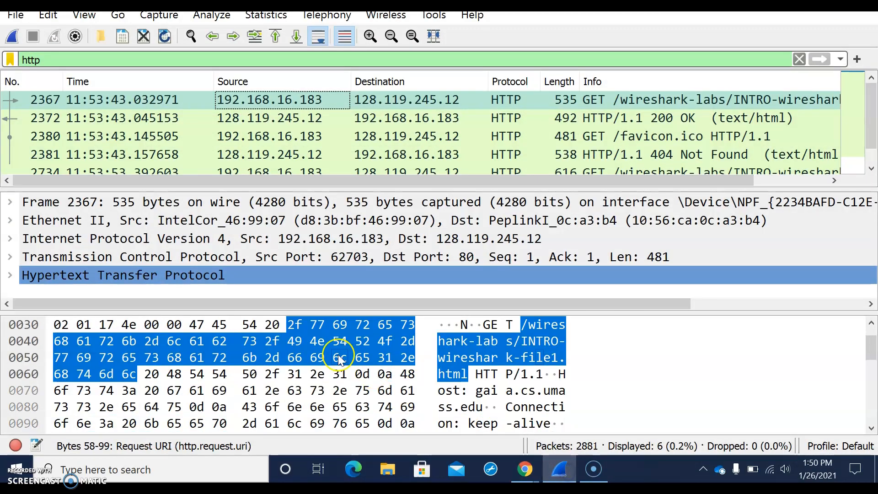
pyautogui.click(283, 122)
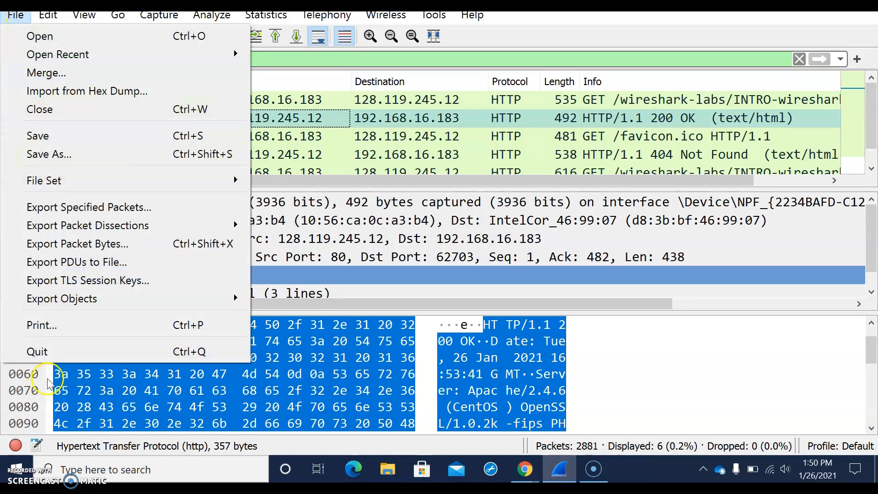
pyautogui.click(81, 329)
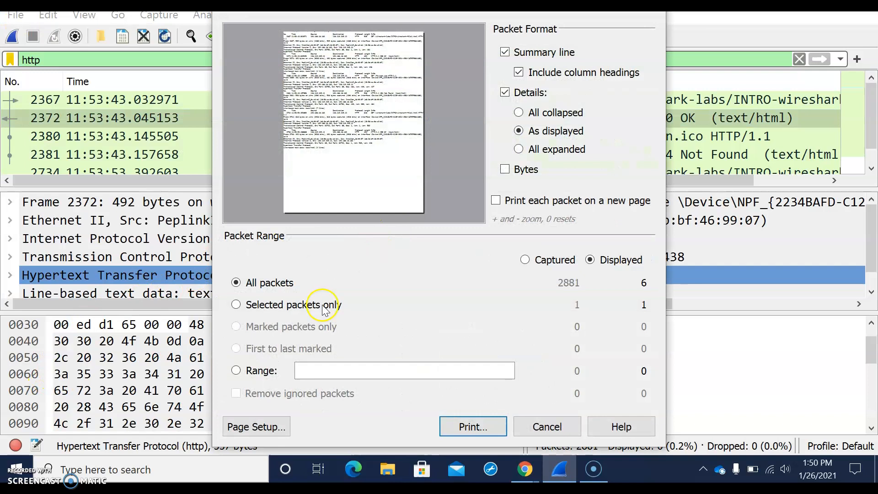
pyautogui.click(236, 305)
# Print the selected OK packet with Microsoft Print to PDF and save it as A3 in Documents
pyautogui.click(477, 429)
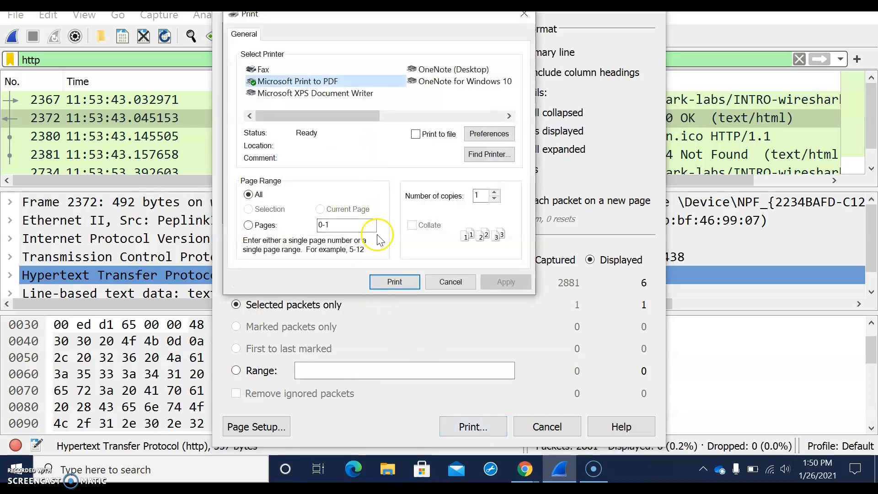
pyautogui.click(389, 282)
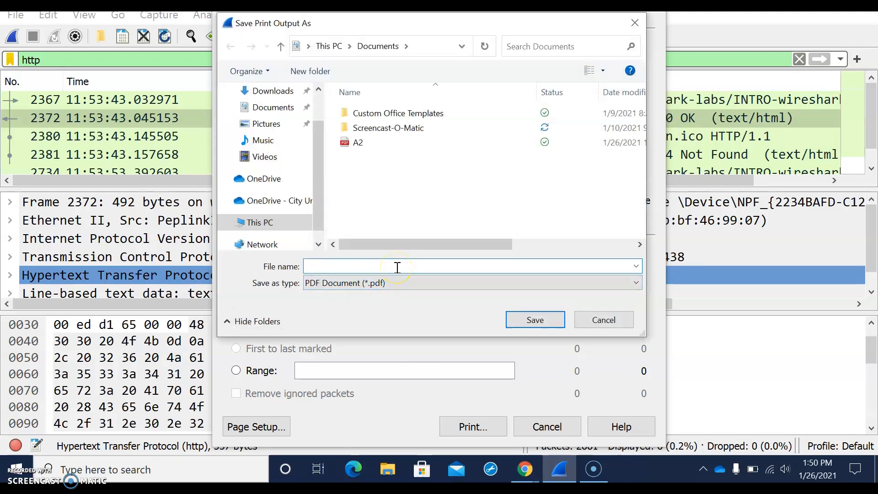
pyautogui.write('A')
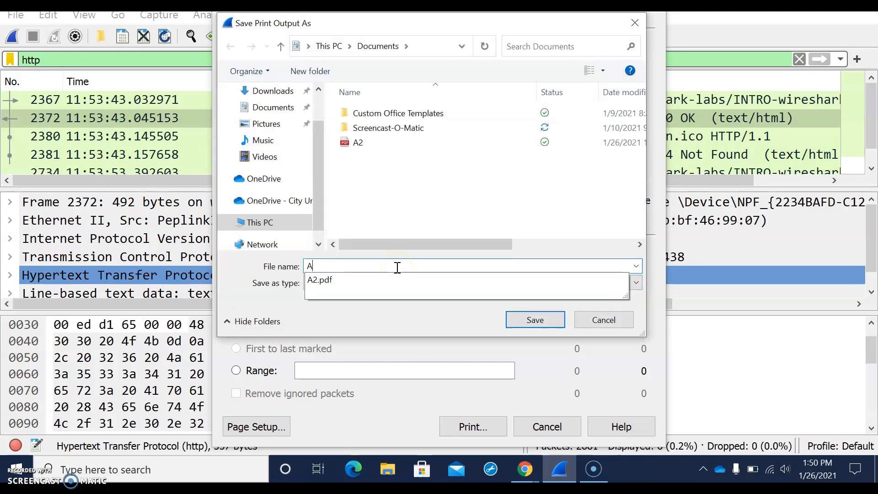
pyautogui.write('#')
pyautogui.press('BackSpace')
pyautogui.write('3')
pyautogui.click(512, 320)
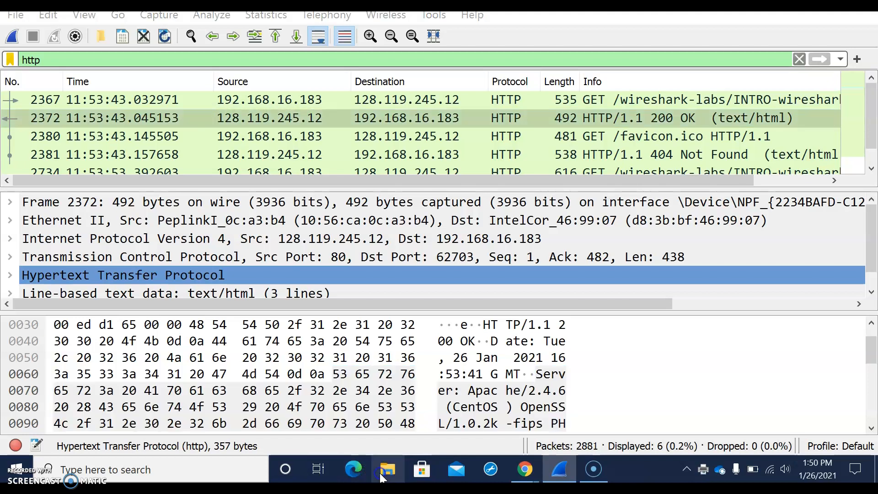
# Open the A3 PDF from the recent files to review the printed OK packet, and close the PDF and File Explorer
pyautogui.click(386, 471)
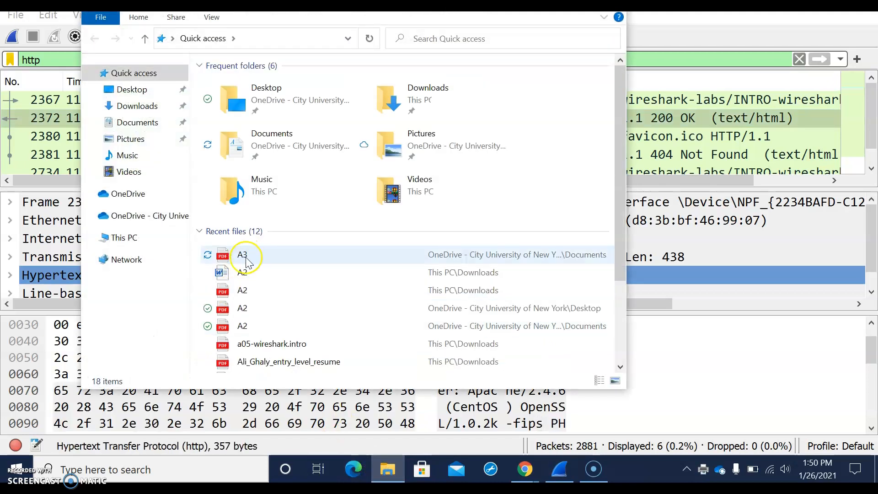
pyautogui.doubleClick(246, 257)
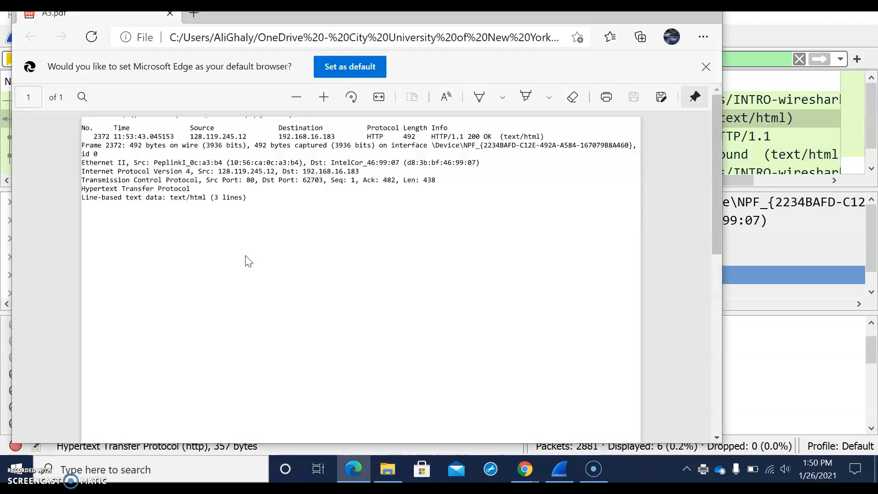
pyautogui.scroll(-1, 248, 246)
pyautogui.scroll(1, 247, 245)
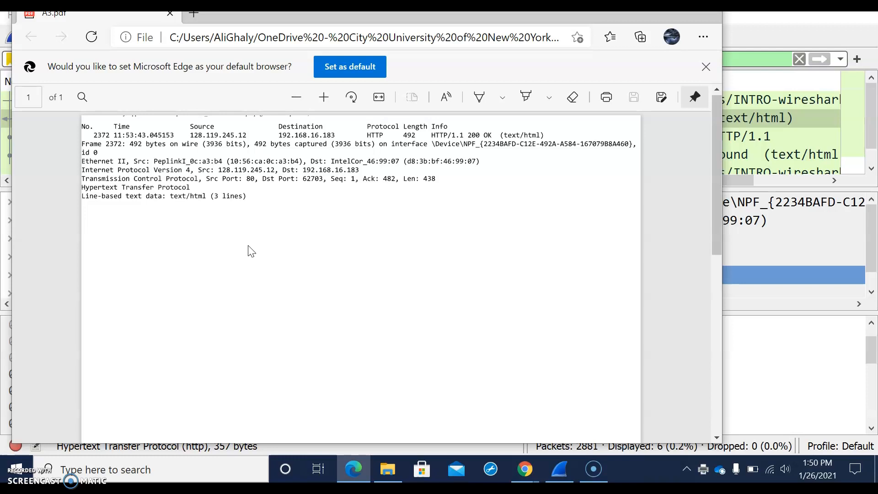
pyautogui.click(644, 3)
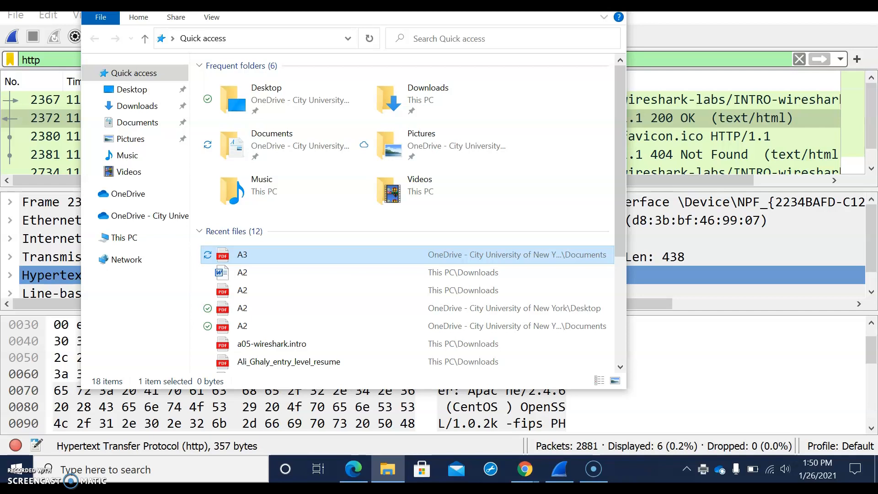
pyautogui.click(612, 5)
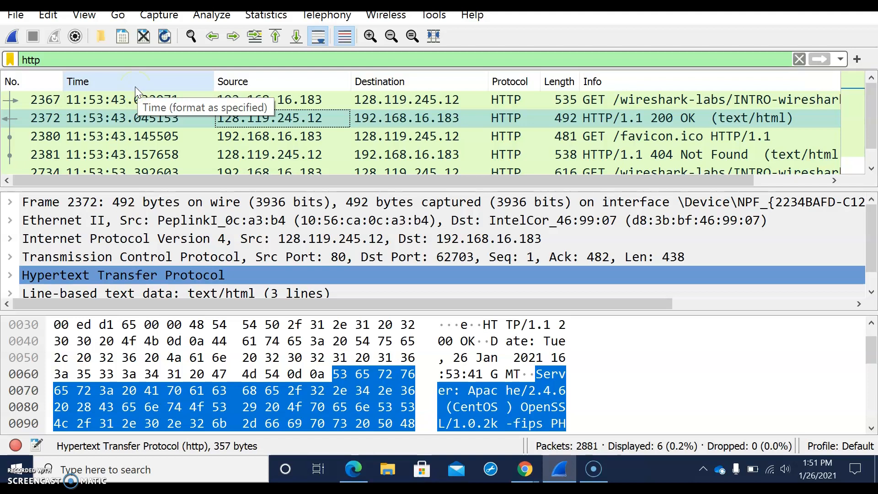
pyautogui.click(21, 23)
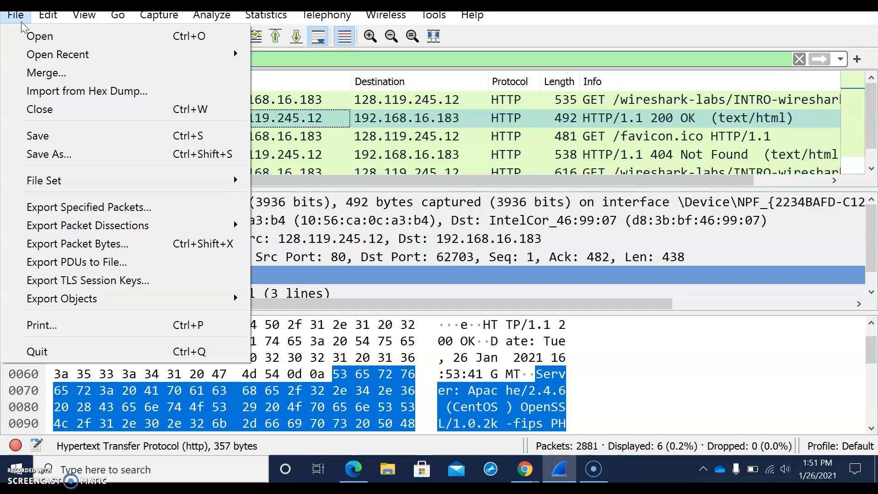
pyautogui.click(84, 15)
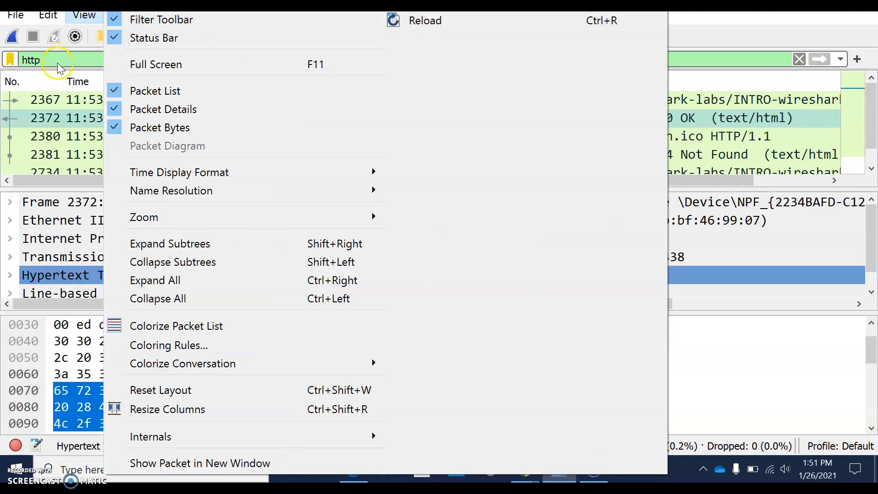
pyautogui.click(25, 81)
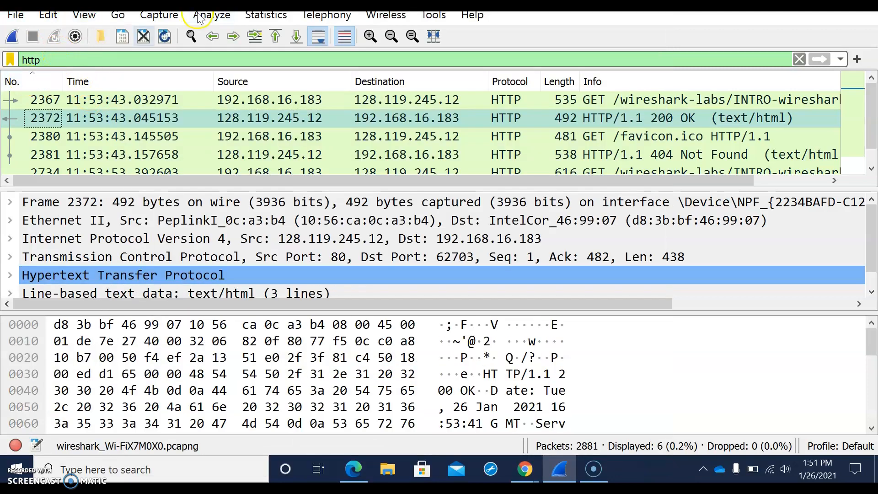
# Review the capture commands and inspect packet 2372's protocol layers, expanding its line-based text data and examining the matching bytes
pyautogui.click(158, 16)
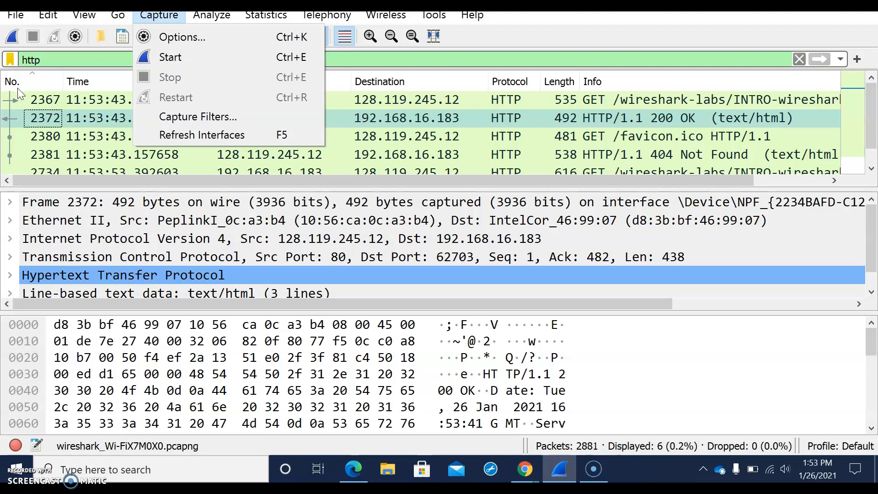
pyautogui.click(73, 116)
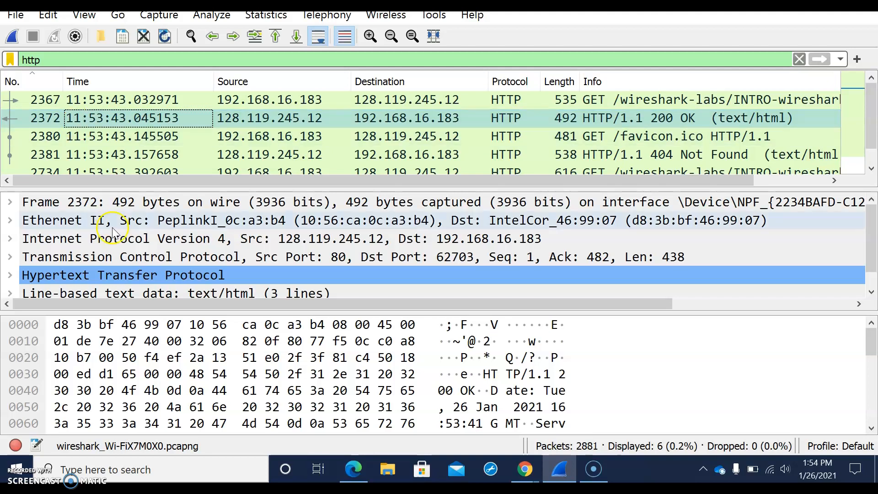
pyautogui.click(86, 220)
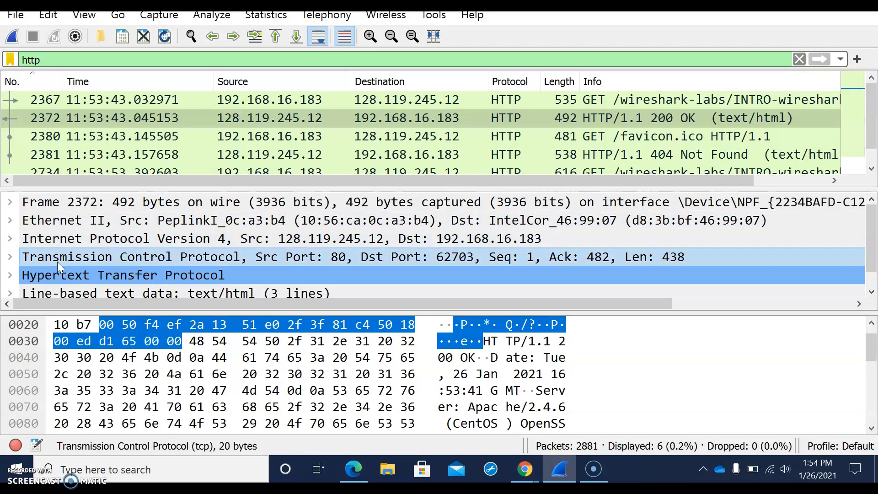
pyautogui.scroll(-1, 71, 279)
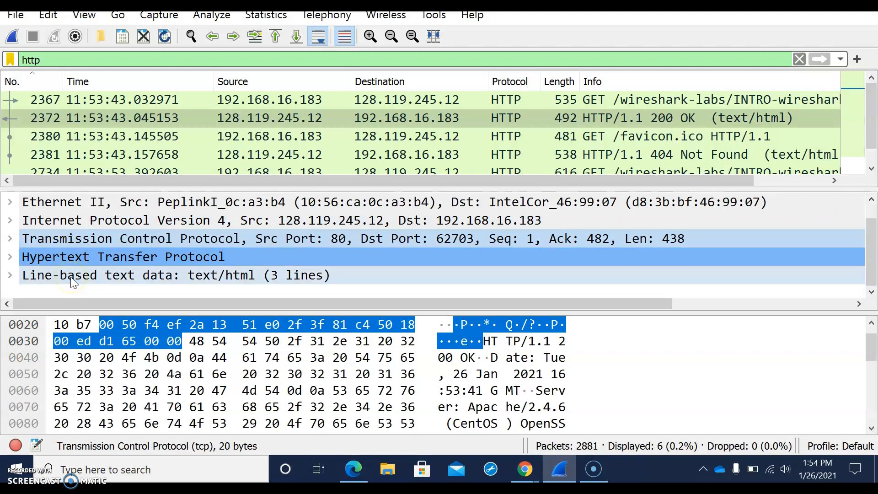
pyautogui.doubleClick(73, 277)
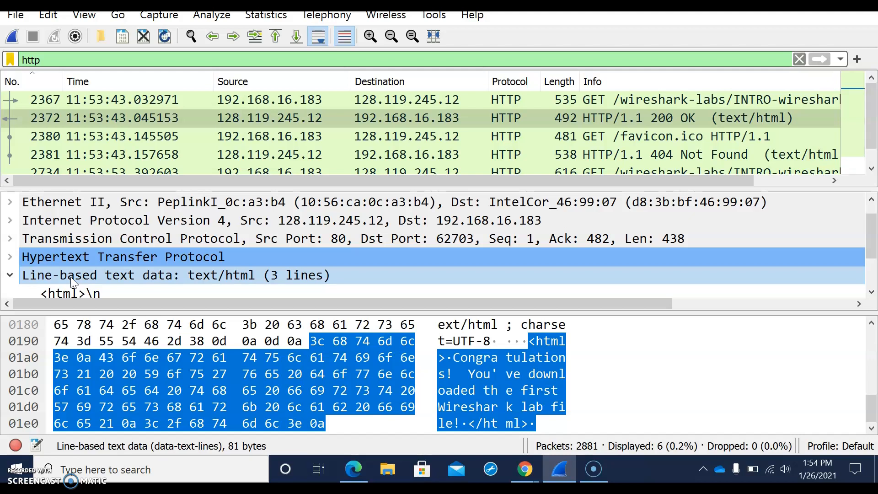
pyautogui.click(89, 325)
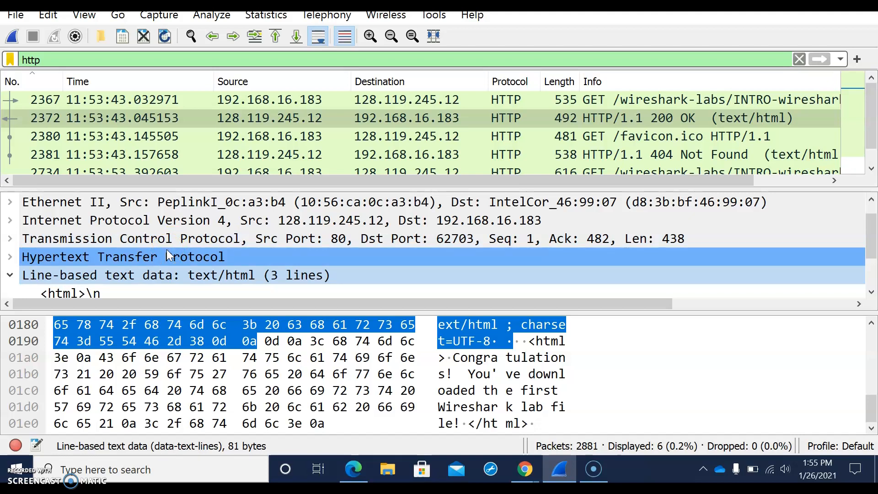
# Clear the http display filter to list all captured packets
pyautogui.click(70, 60)
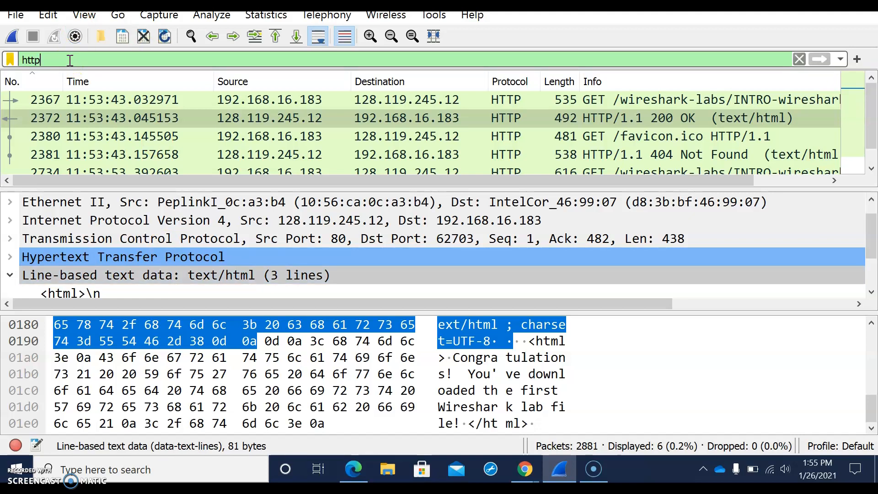
pyautogui.click(46, 62)
pyautogui.hotkey('ctrl', 'a')
pyautogui.press('BackSpace')
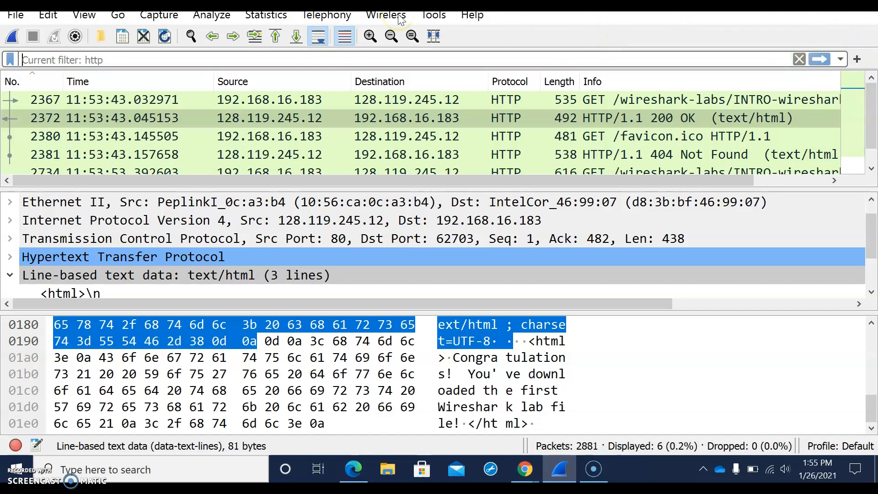
pyautogui.click(800, 58)
# Browse the unfiltered packet list beyond packet 2443, examining the packets' sources, destinations and protocols
pyautogui.scroll(-10, 519, 138)
pyautogui.scroll(-13, 520, 139)
pyautogui.click(520, 138)
pyautogui.scroll(-3, 520, 138)
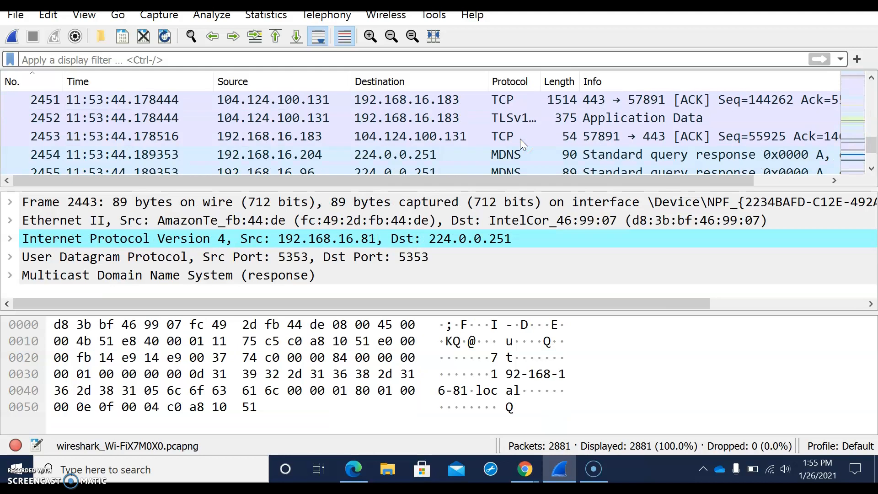
pyautogui.scroll(-2, 297, 139)
pyautogui.scroll(-10, 296, 139)
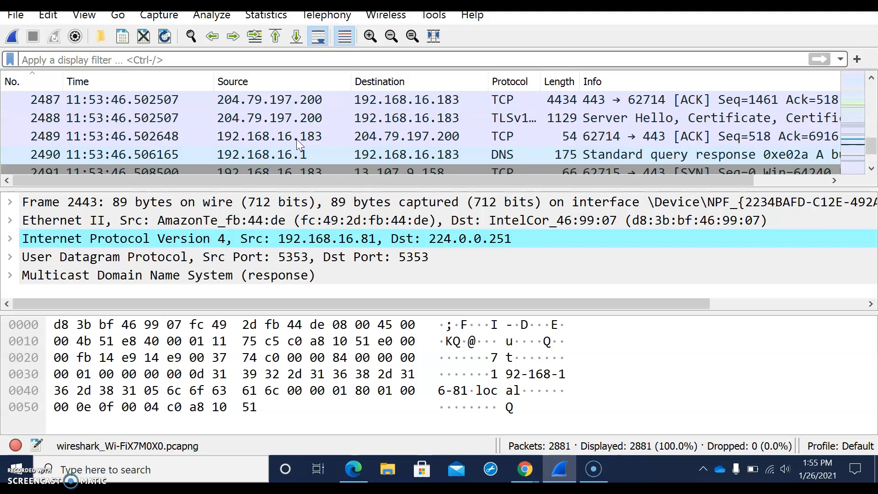
pyautogui.scroll(-2, 297, 139)
pyautogui.scroll(-20, 296, 139)
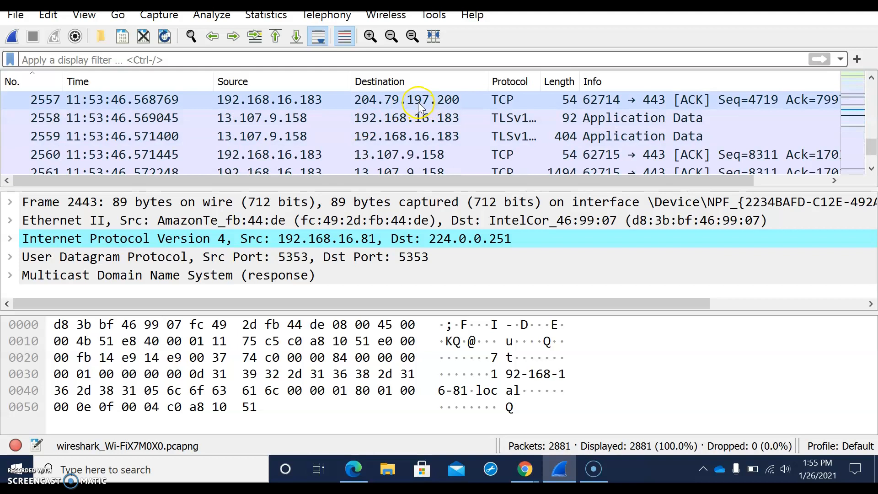
pyautogui.scroll(-7, 418, 102)
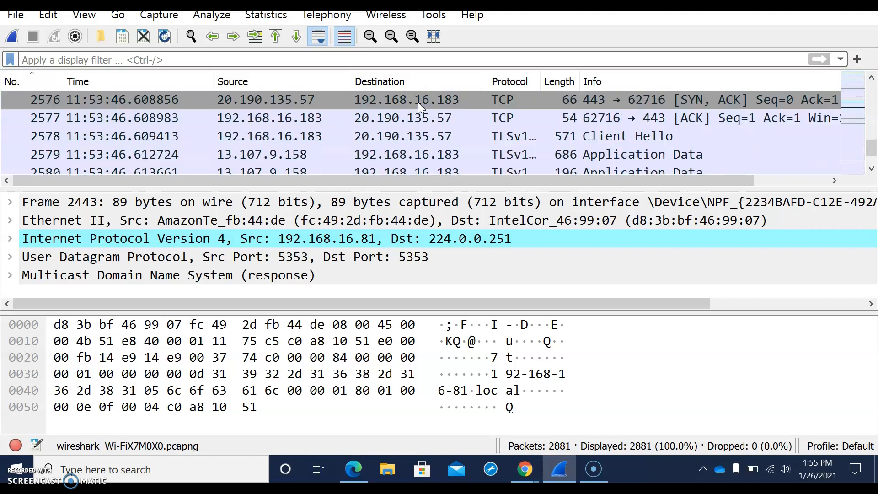
pyautogui.scroll(-20, 418, 103)
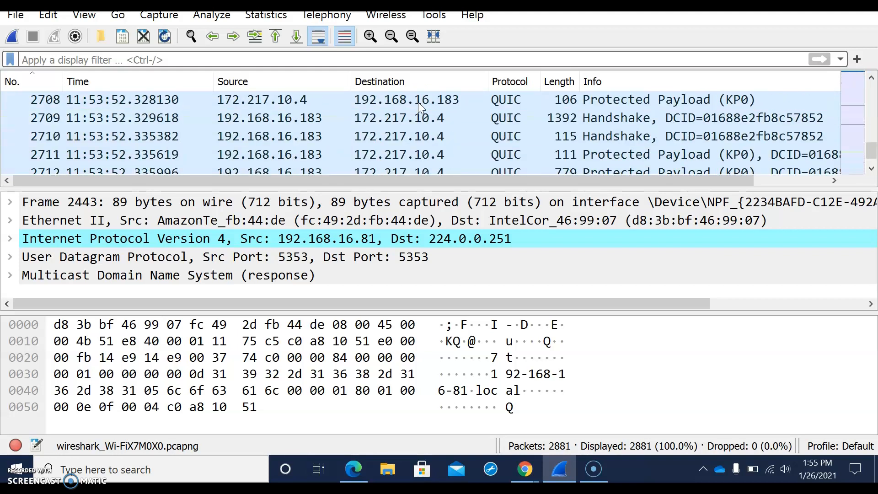
pyautogui.scroll(3, 418, 103)
pyautogui.scroll(-8, 418, 102)
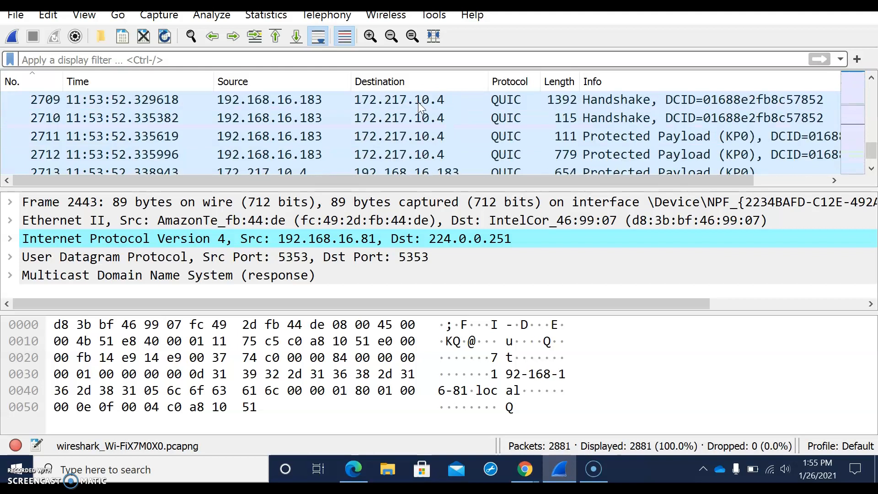
pyautogui.scroll(-5, 418, 102)
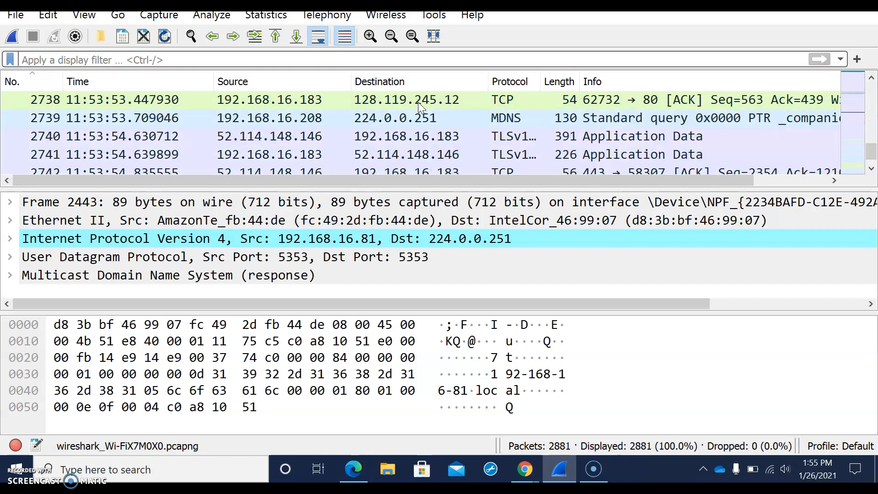
pyautogui.click(354, 60)
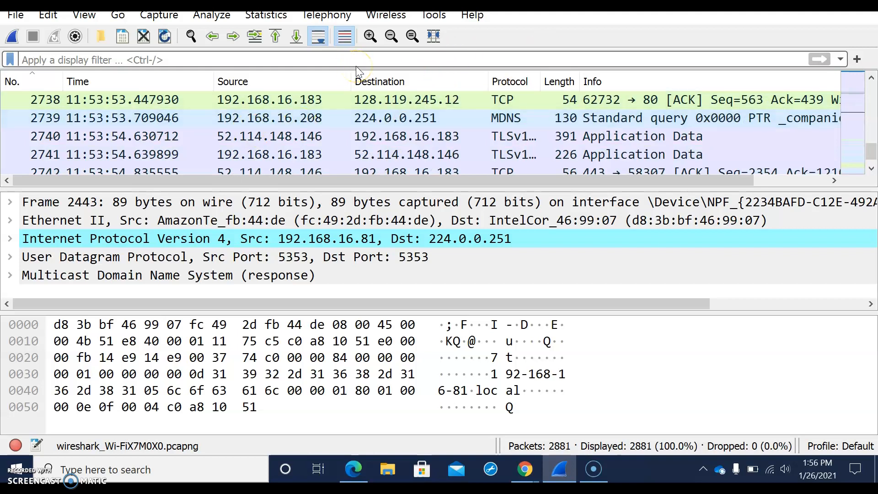